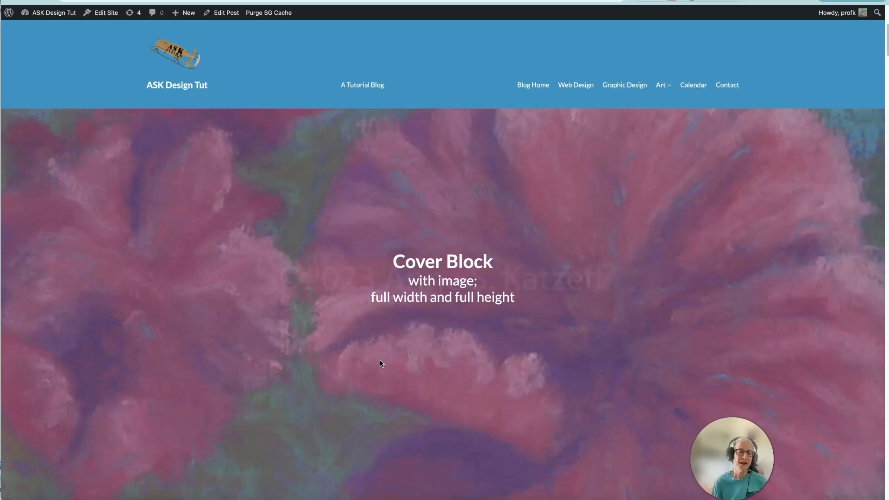
pyautogui.click(207, 386)
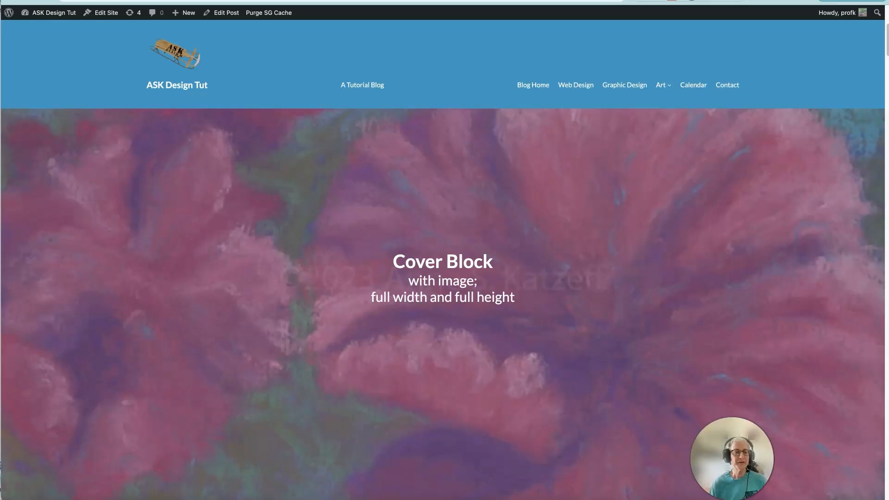
pyautogui.click(178, 364)
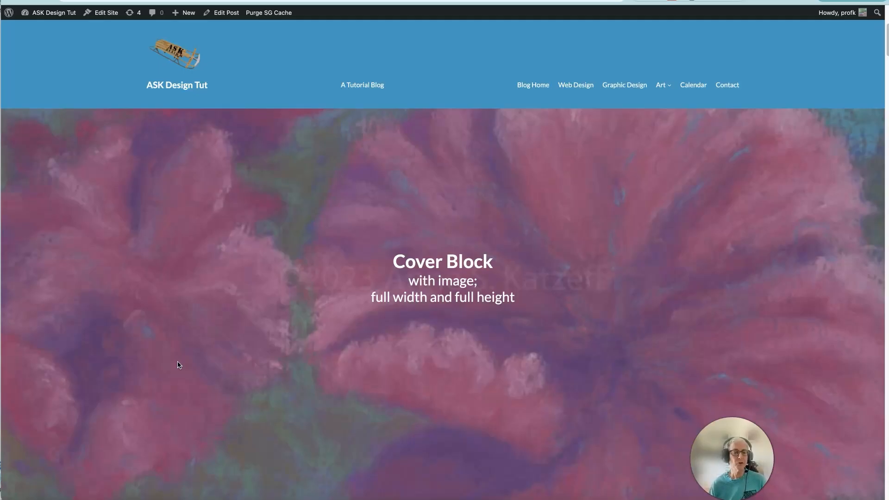
pyautogui.click(5, 418)
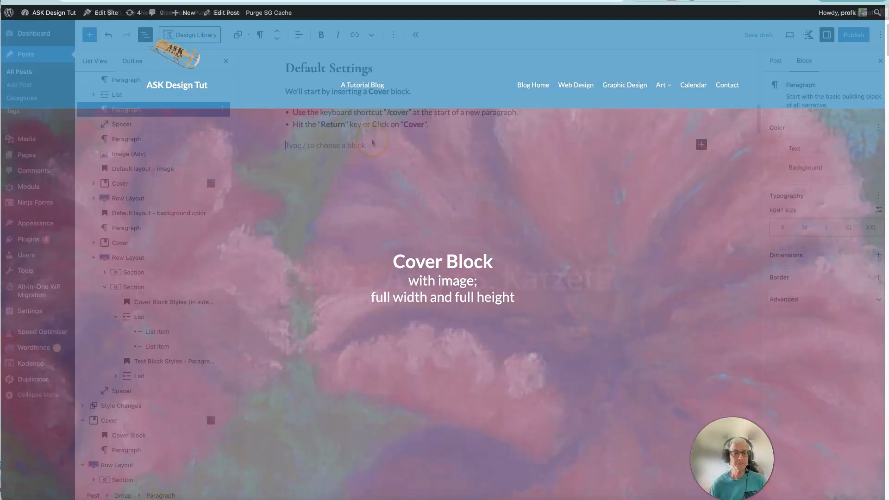
# - Insert a Cover block in the empty paragraph below the Default Settings bullet list
pyautogui.click(375, 141)
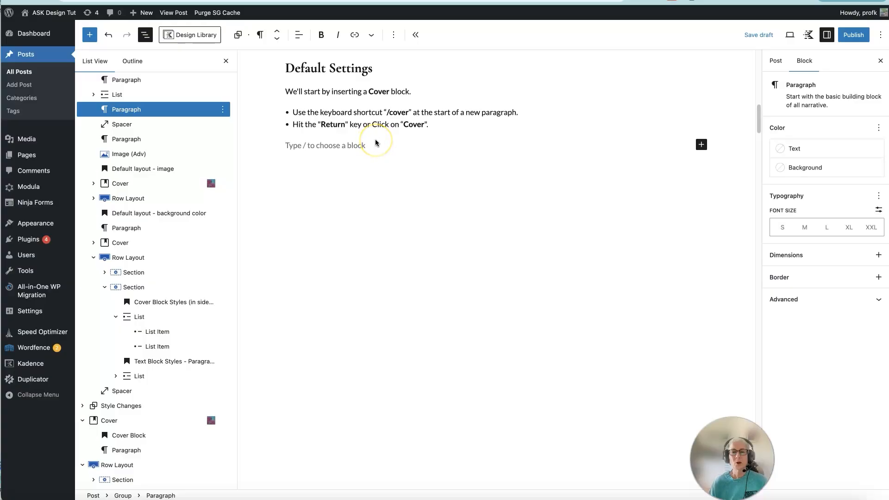
pyautogui.click(325, 146)
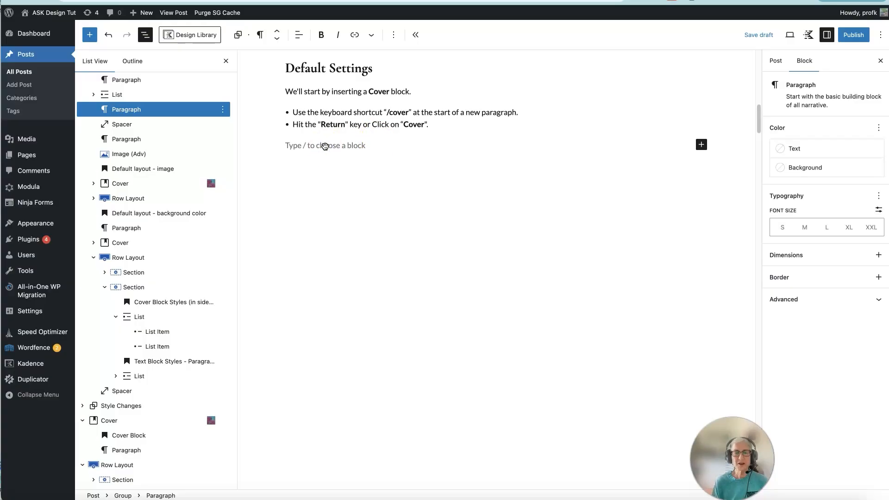
pyautogui.write('/')
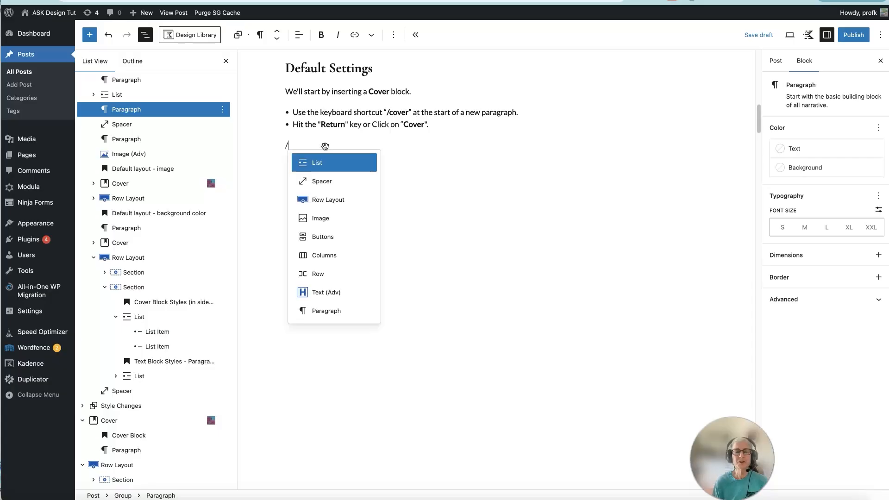
pyautogui.write('cover')
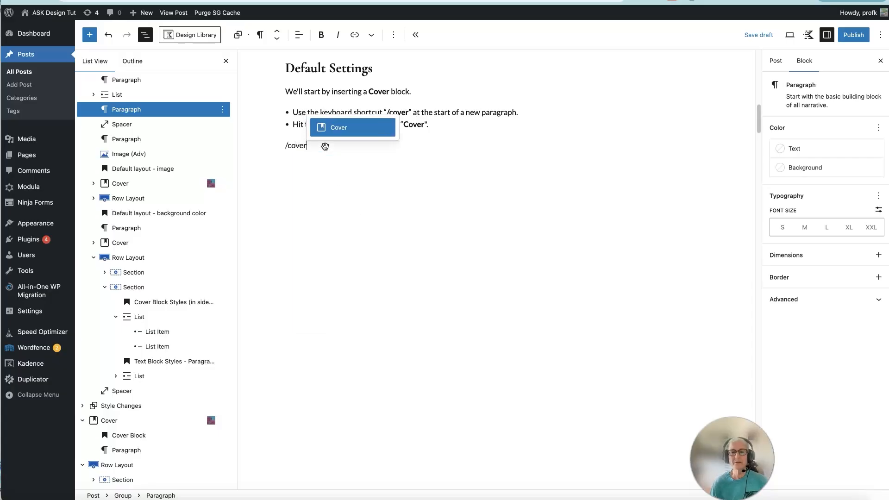
pyautogui.click(355, 130)
pyautogui.click(427, 154)
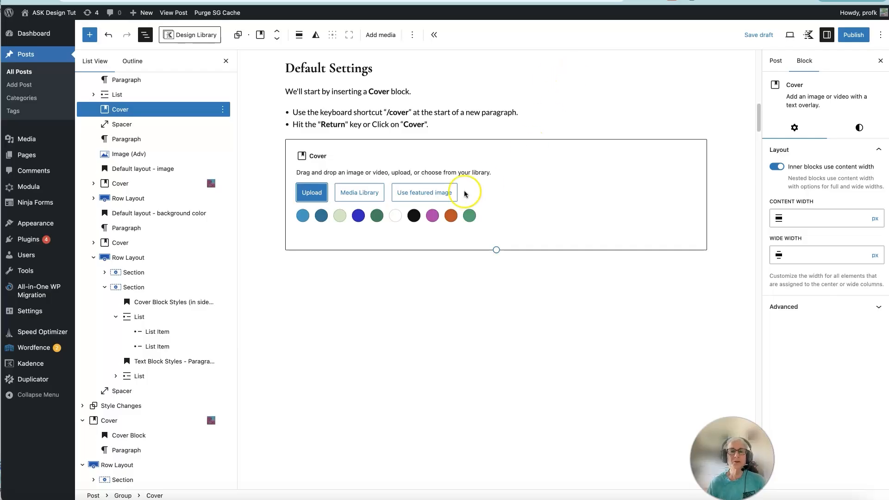
# - Fill the new cover with portil2302-midnightmarvel-978.jpg from the media library and enter the title "Write title"
pyautogui.click(356, 193)
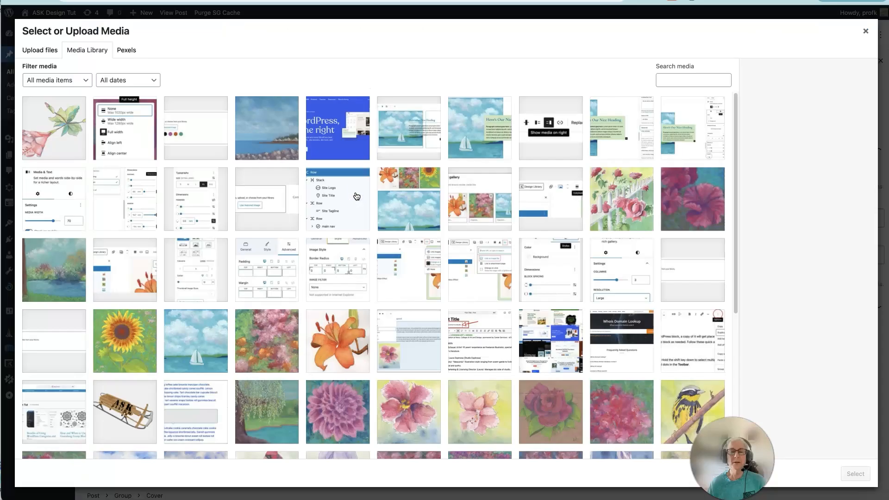
pyautogui.click(682, 191)
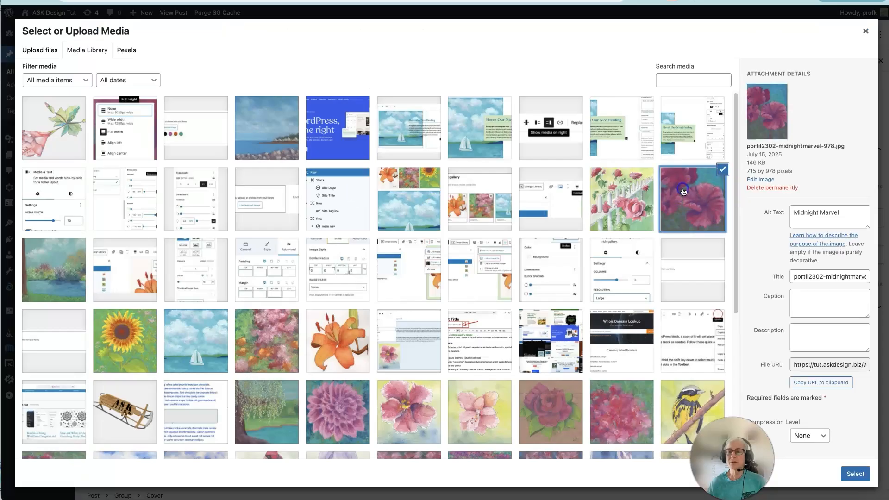
pyautogui.click(853, 473)
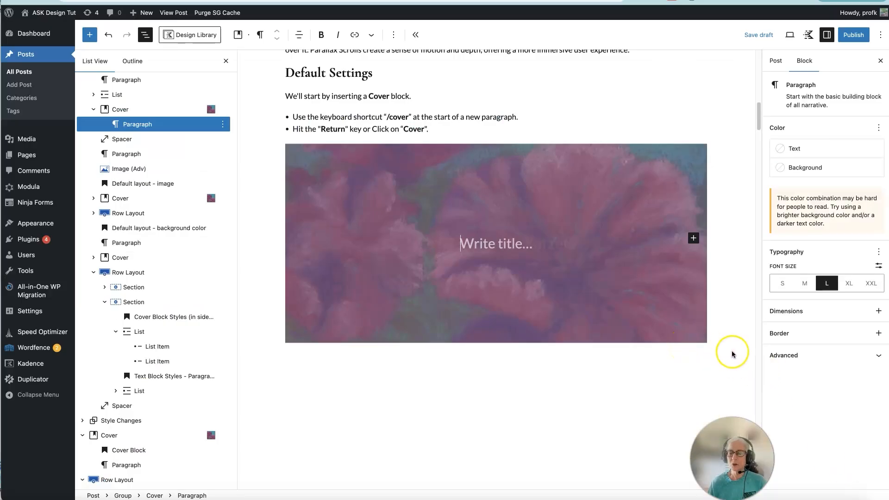
pyautogui.write('Write title')
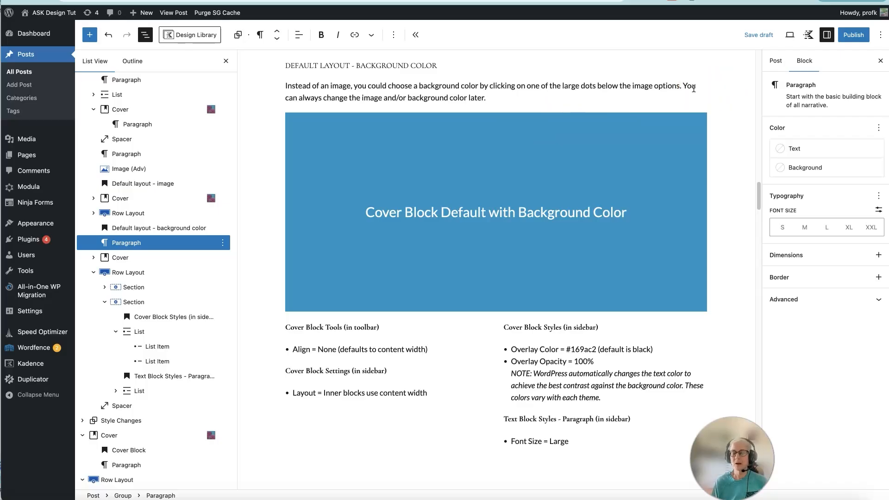
# - Insert another Cover block directly below the paragraph about choosing a background color instead of an image
pyautogui.press('Return')
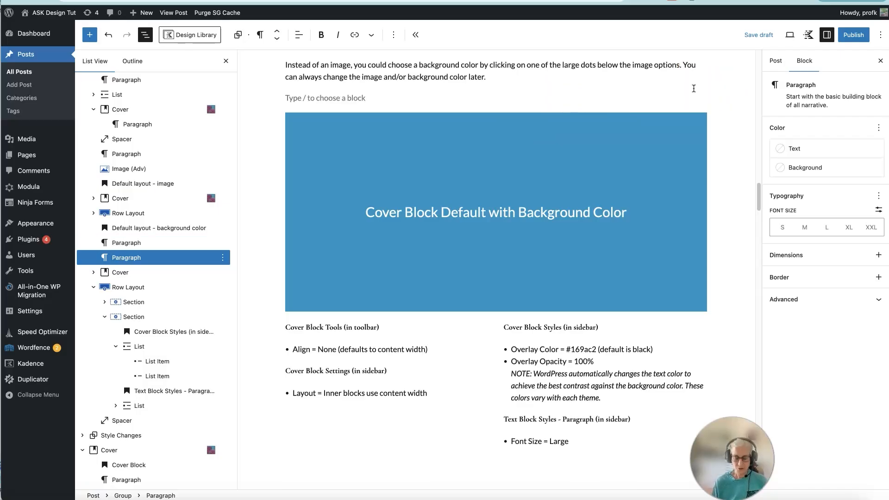
pyautogui.write('/')
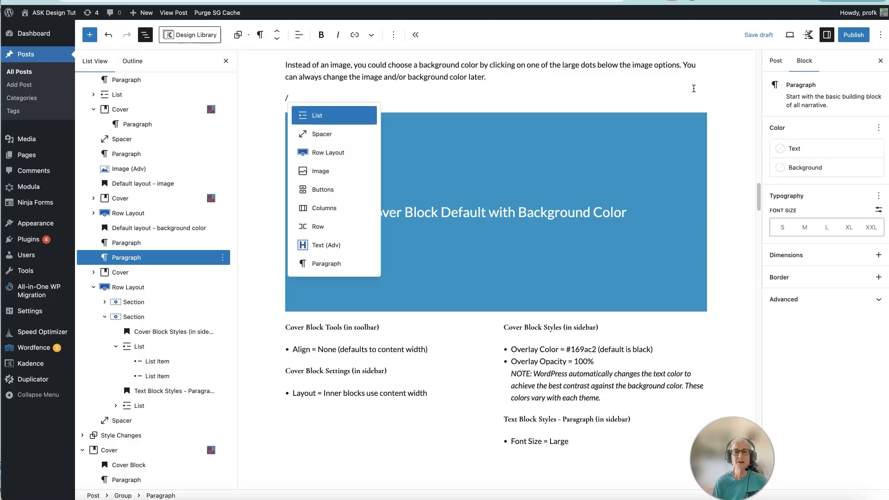
pyautogui.write('cover')
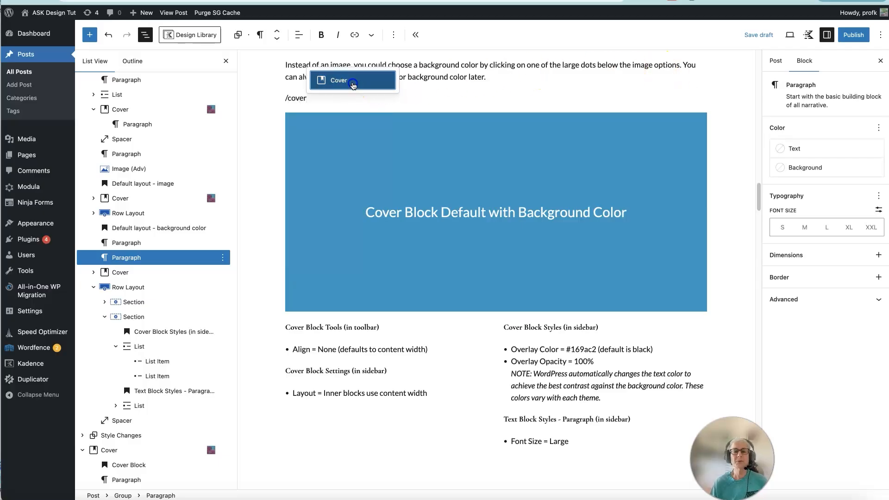
pyautogui.click(353, 84)
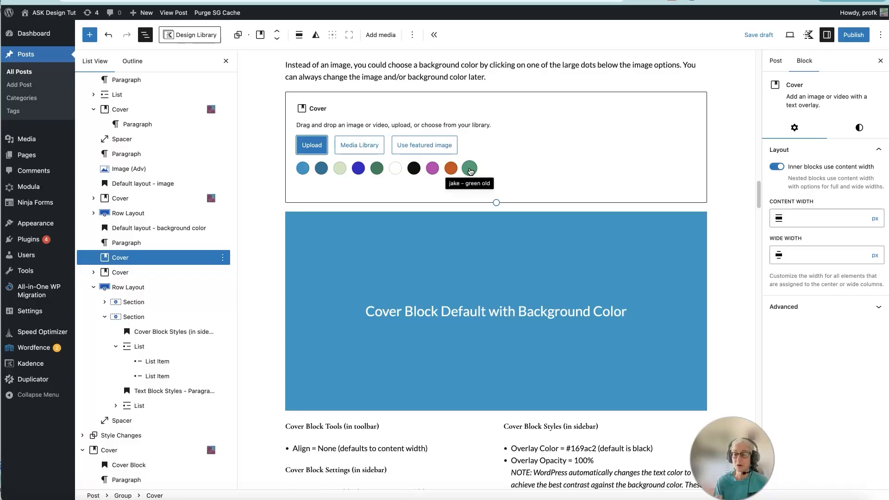
# - Give the new cover the light blue background color and enter "Write title" as its title
pyautogui.click(307, 170)
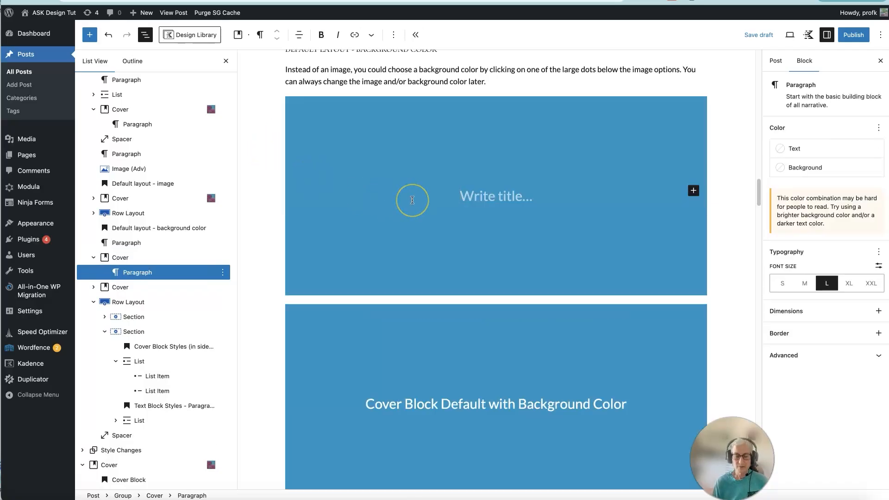
pyautogui.write('Write title')
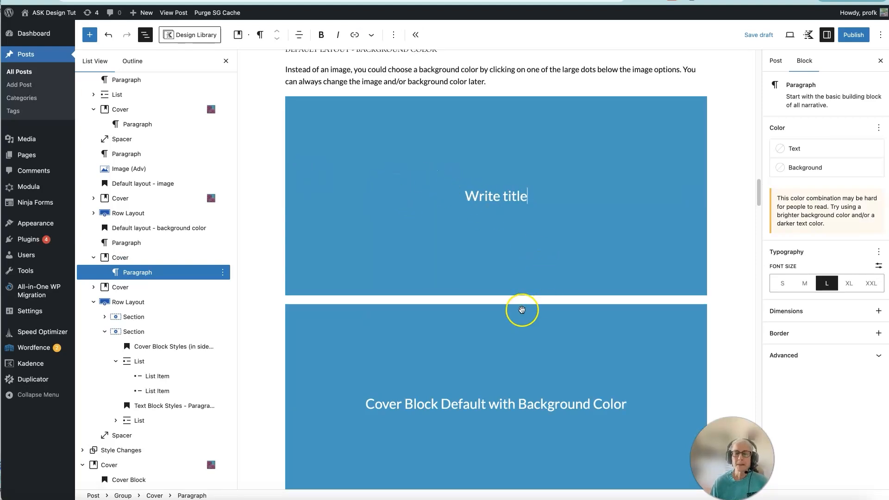
pyautogui.scroll(-2, 522, 310)
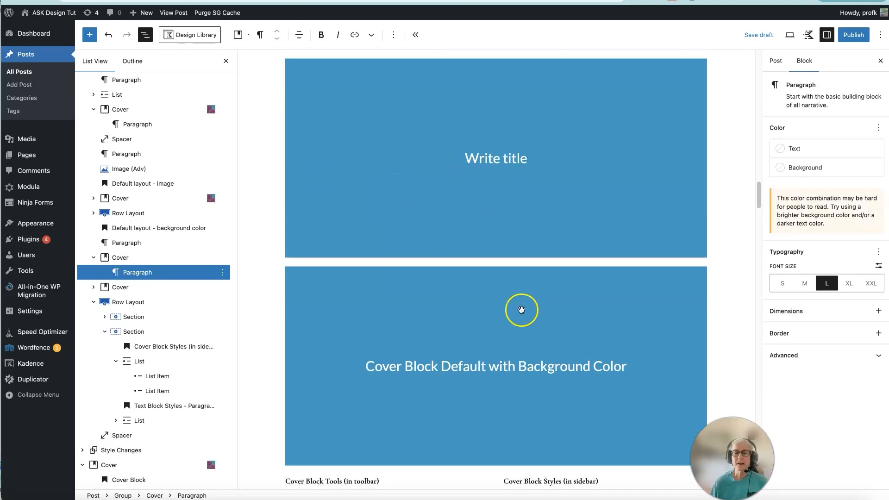
pyautogui.click(491, 355)
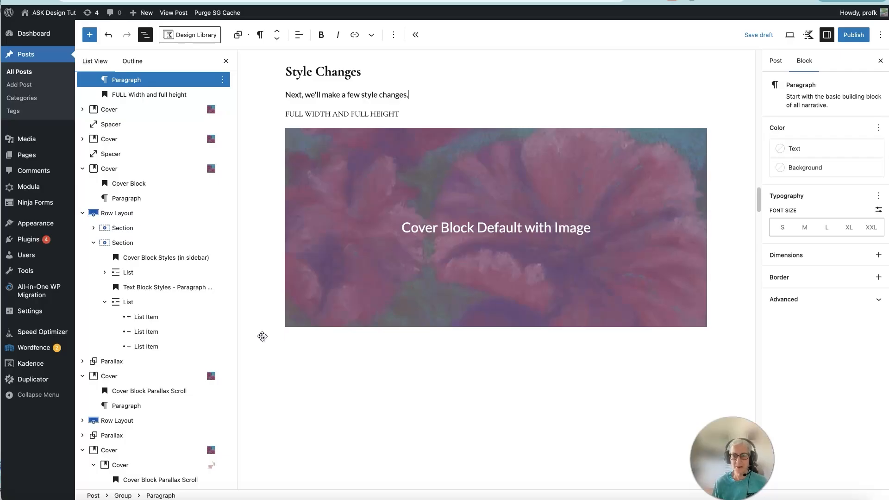
# - Set the image cover in the Style Changes section to full width and full height
pyautogui.click(295, 307)
pyautogui.click(353, 239)
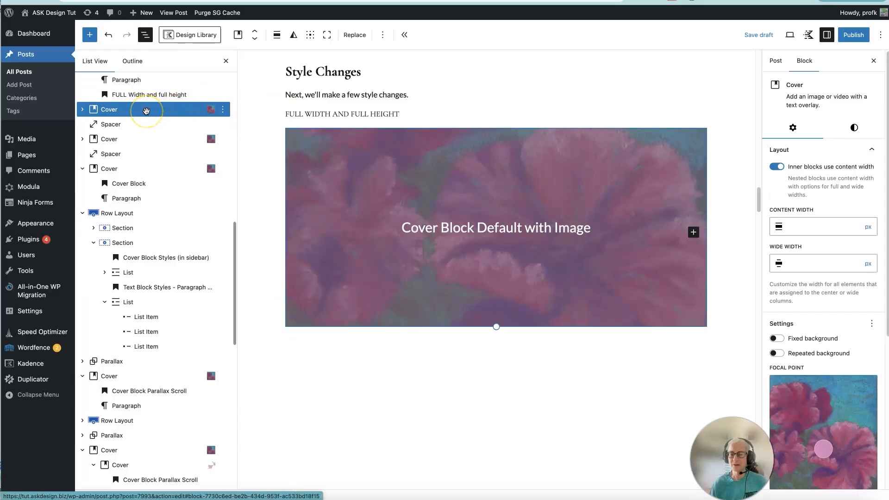
pyautogui.click(82, 109)
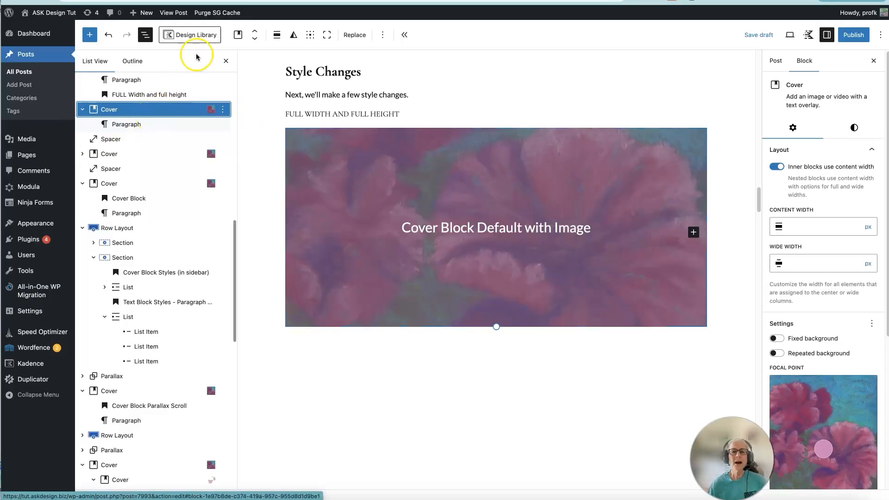
pyautogui.click(277, 36)
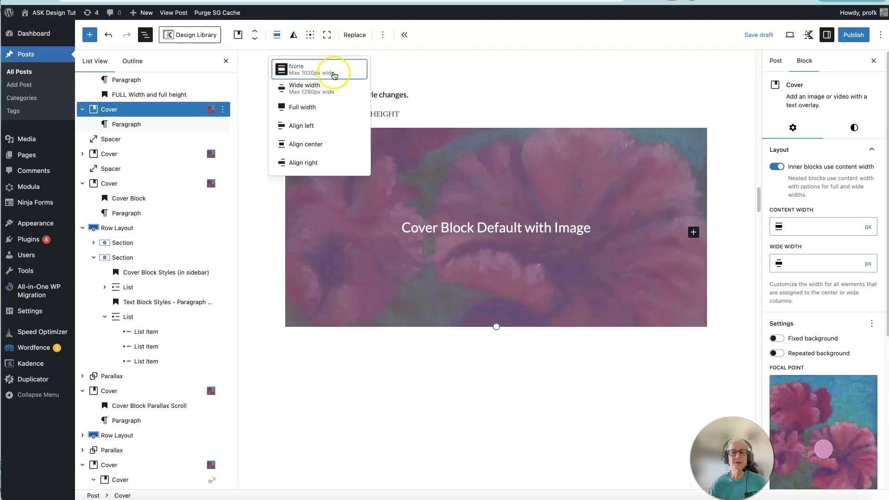
pyautogui.click(298, 109)
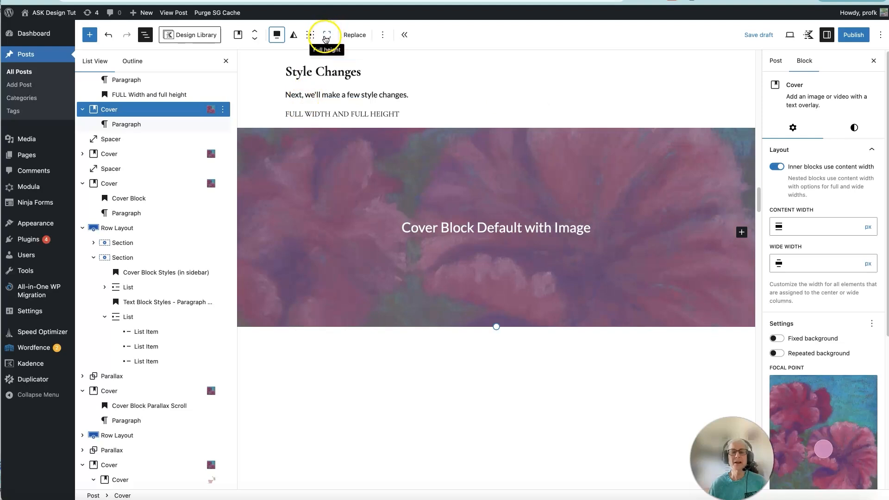
pyautogui.click(326, 37)
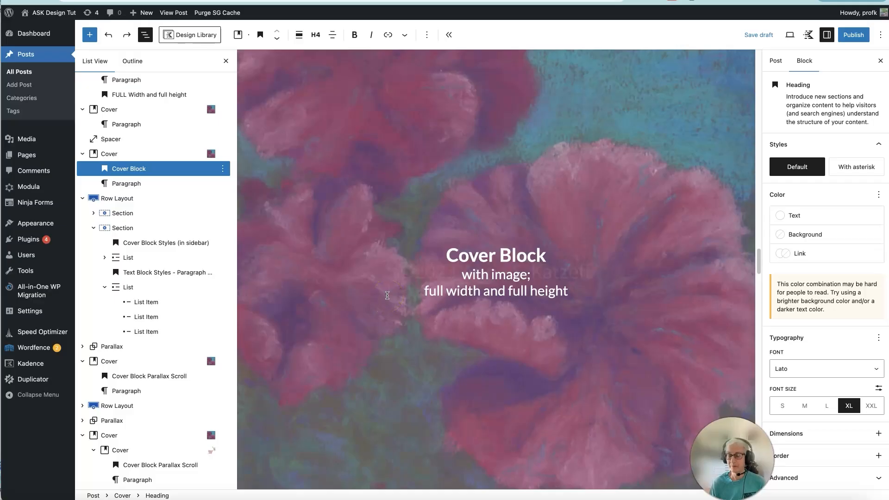
# - Examine the cover's "Cover Block" heading level, font and font size, and the font size and line height of the paragraph beneath it
pyautogui.click(413, 272)
pyautogui.moveTo(413, 271); pyautogui.dragTo(580, 261)
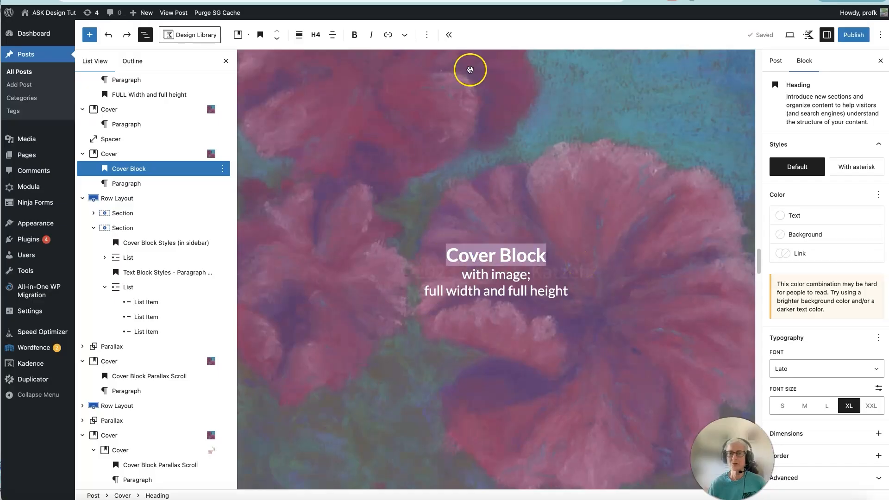
pyautogui.click(316, 36)
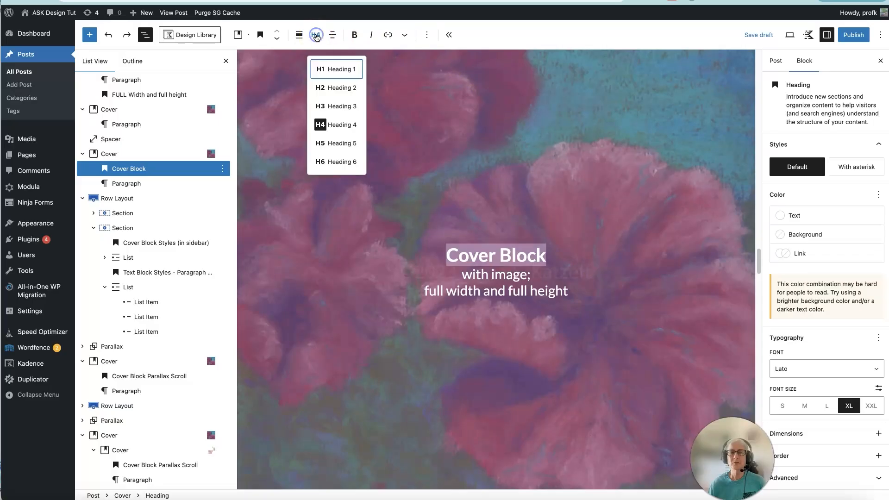
pyautogui.click(821, 374)
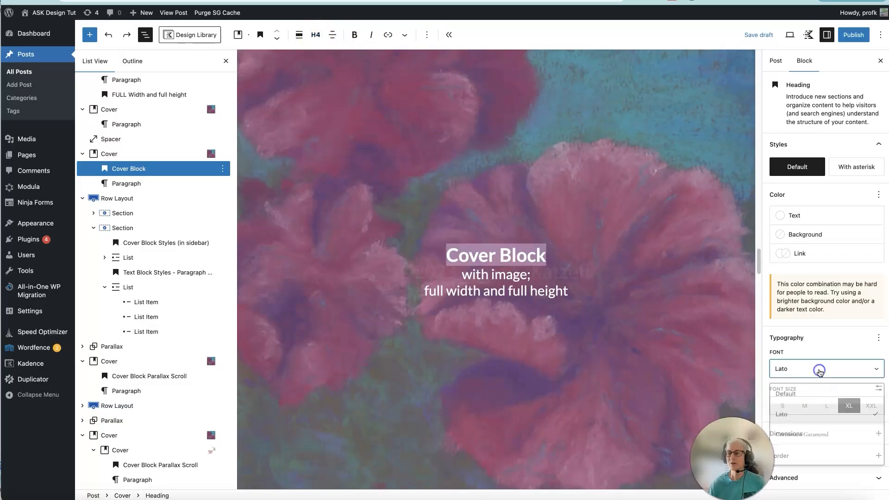
pyautogui.click(827, 346)
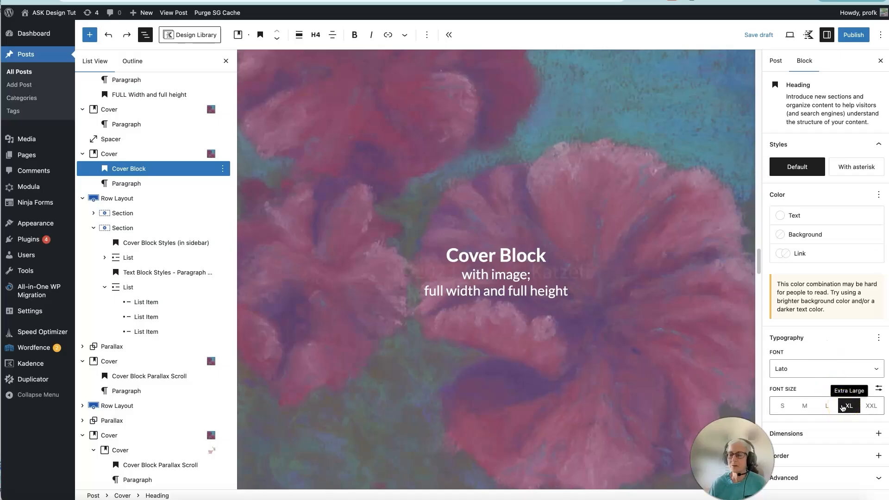
pyautogui.click(468, 276)
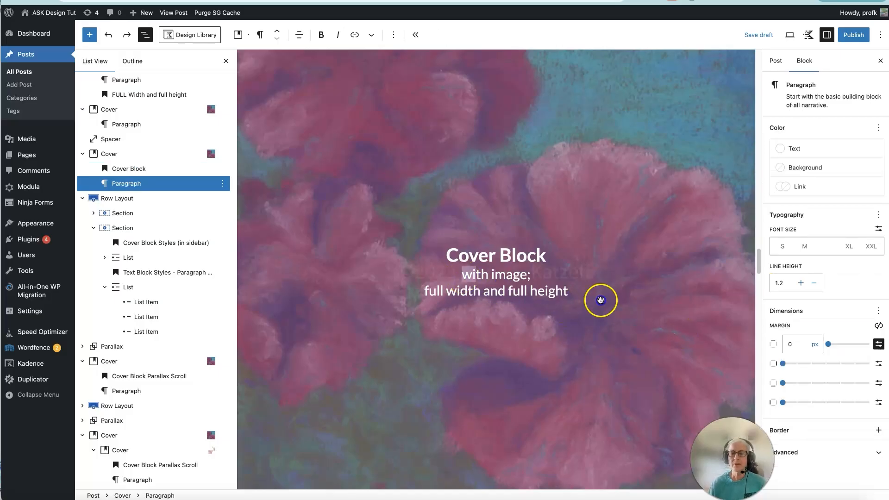
pyautogui.moveTo(463, 276); pyautogui.dragTo(580, 296)
pyautogui.click(587, 303)
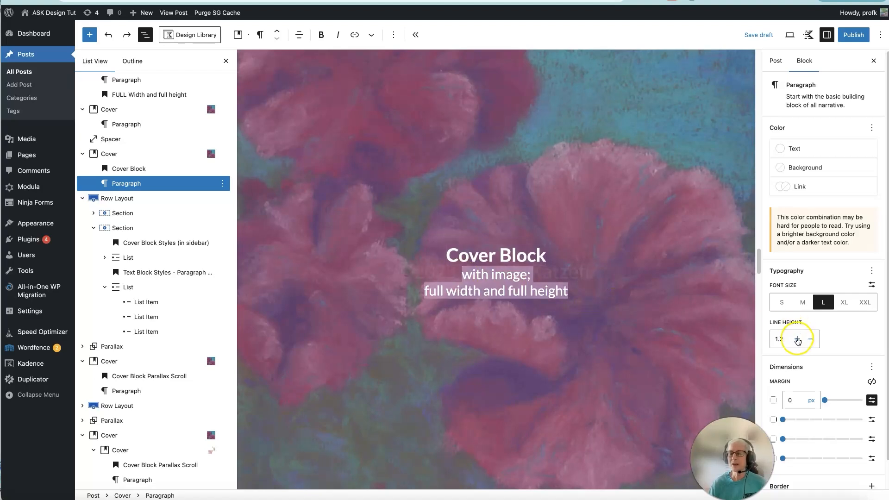
pyautogui.click(672, 331)
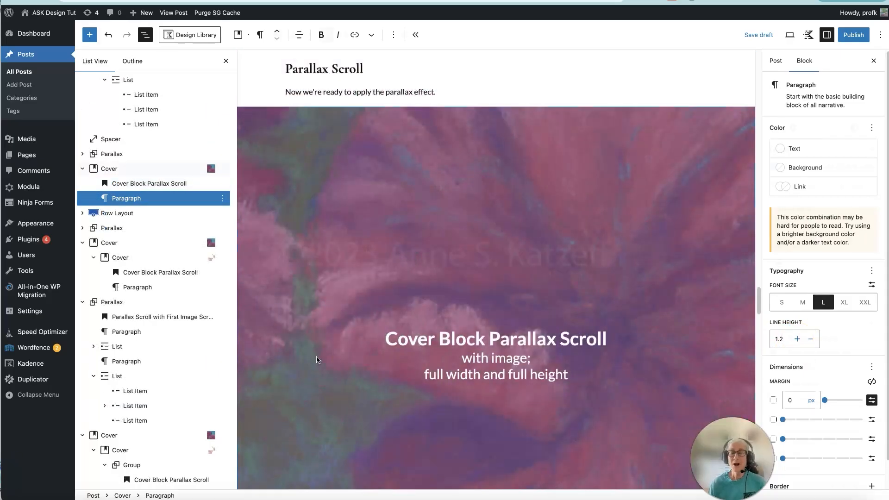
# - Turn off the fixed background of the full-height cover in the Parallax Scroll section
pyautogui.click(323, 358)
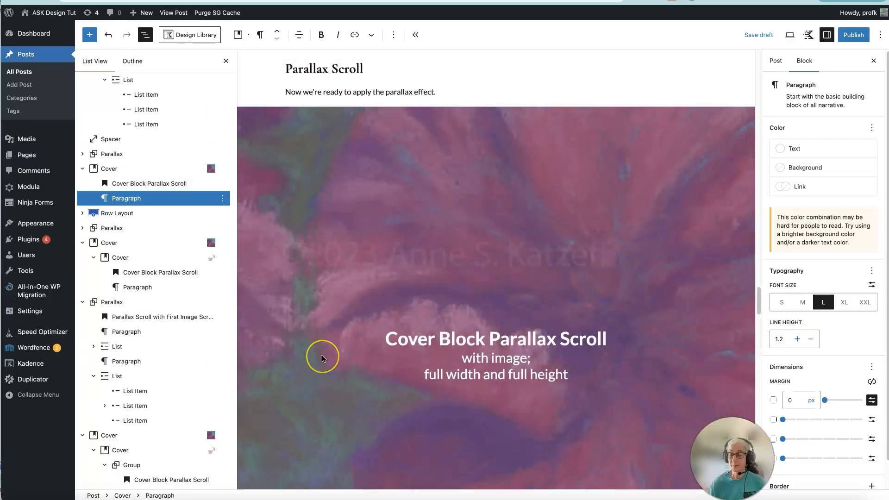
pyautogui.click(300, 164)
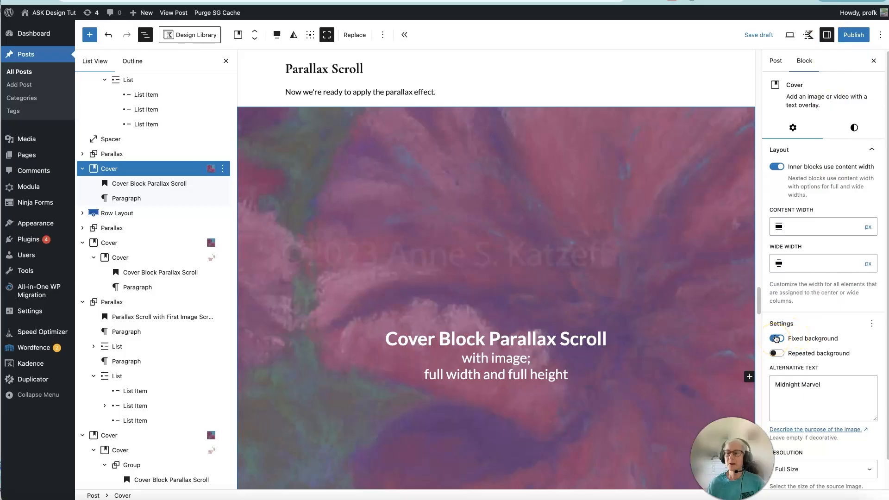
pyautogui.click(774, 339)
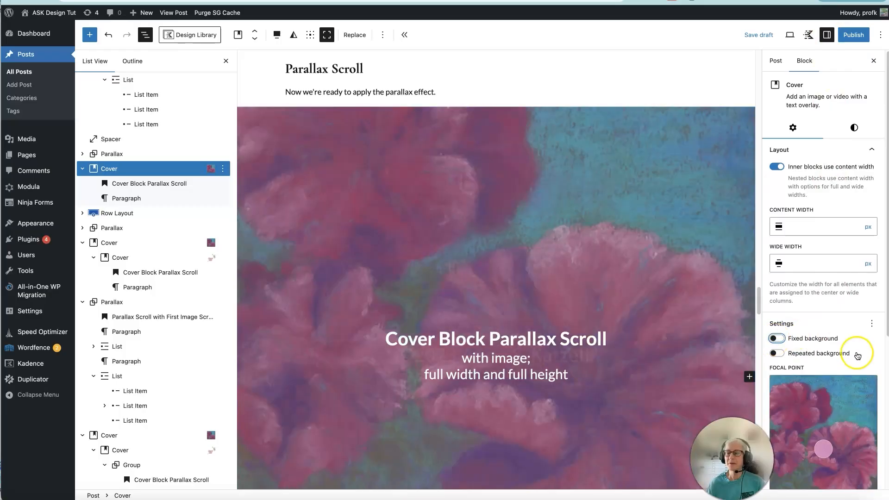
# - Turn the full-height cover's fixed background back on and check the settings of its heading and paragraph
pyautogui.click(778, 338)
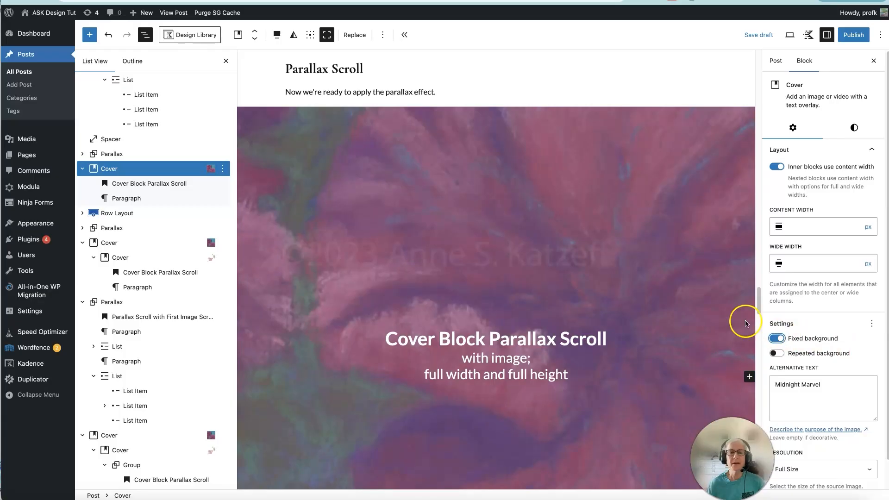
pyautogui.click(158, 184)
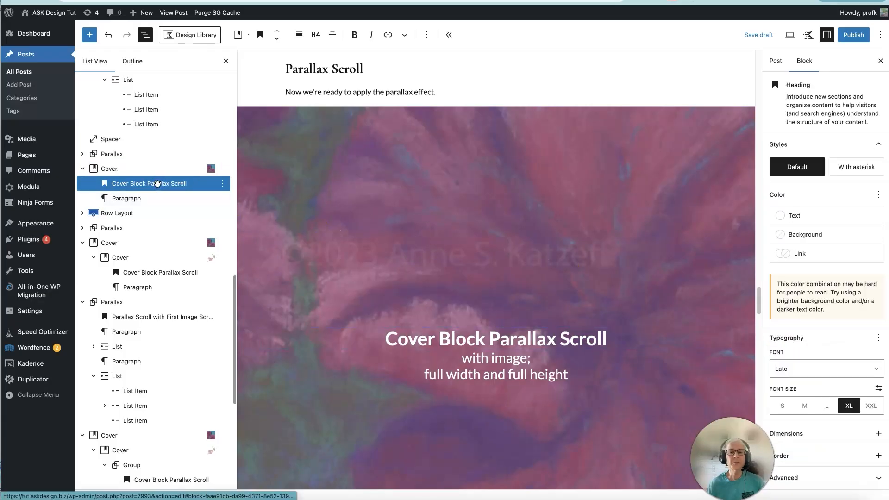
pyautogui.click(133, 198)
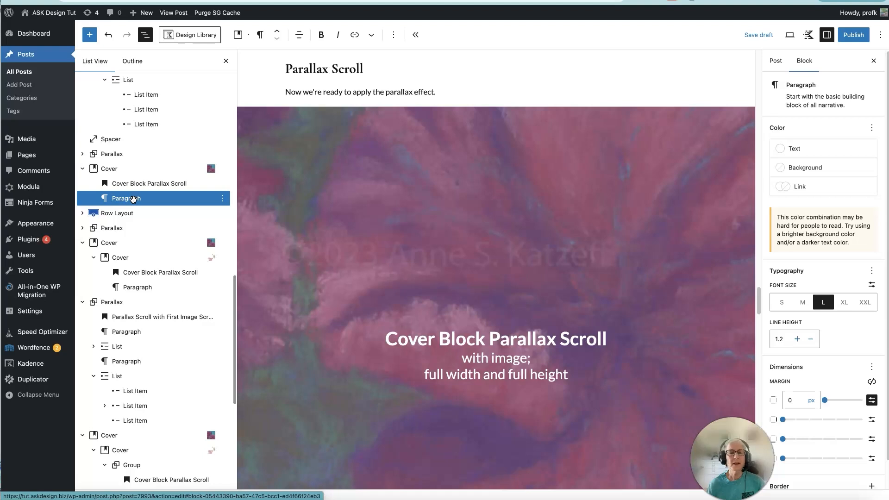
# - Insert a new Cover block directly after the second full-height image cover, before the spacer
pyautogui.scroll(-5, 457, 315)
pyautogui.scroll(5, 457, 314)
pyautogui.scroll(-2, 457, 313)
pyautogui.click(296, 385)
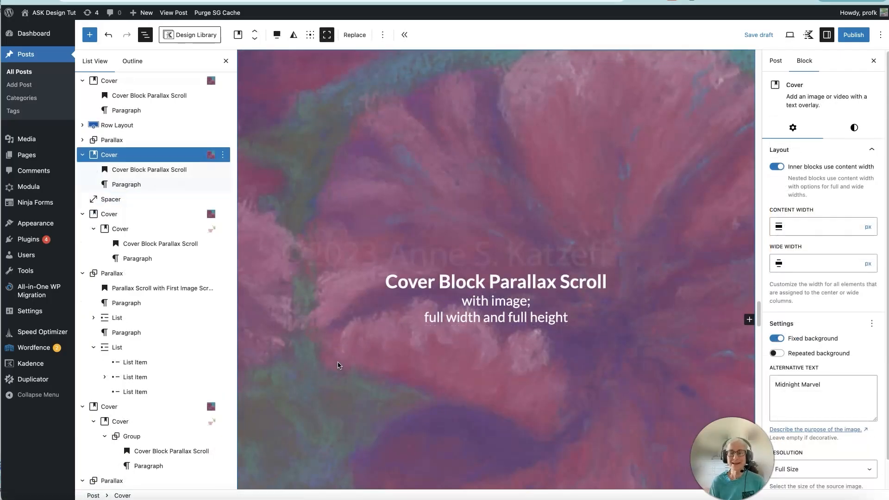
pyautogui.click(344, 195)
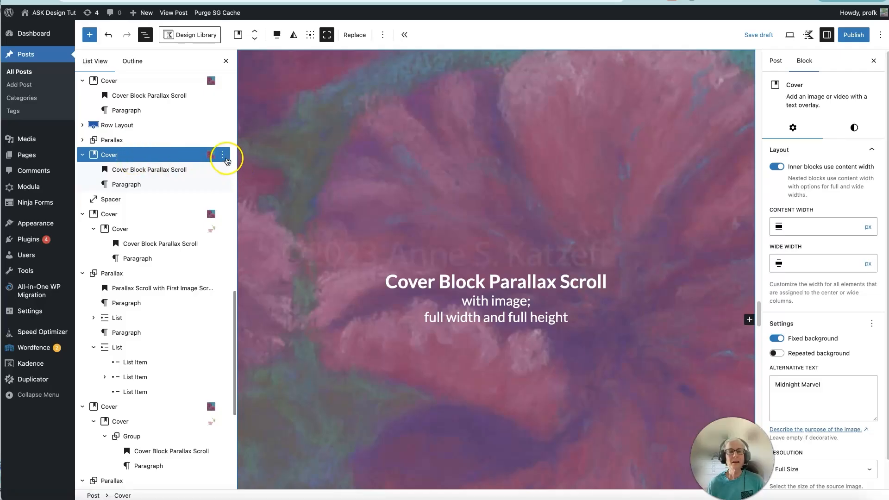
pyautogui.click(222, 155)
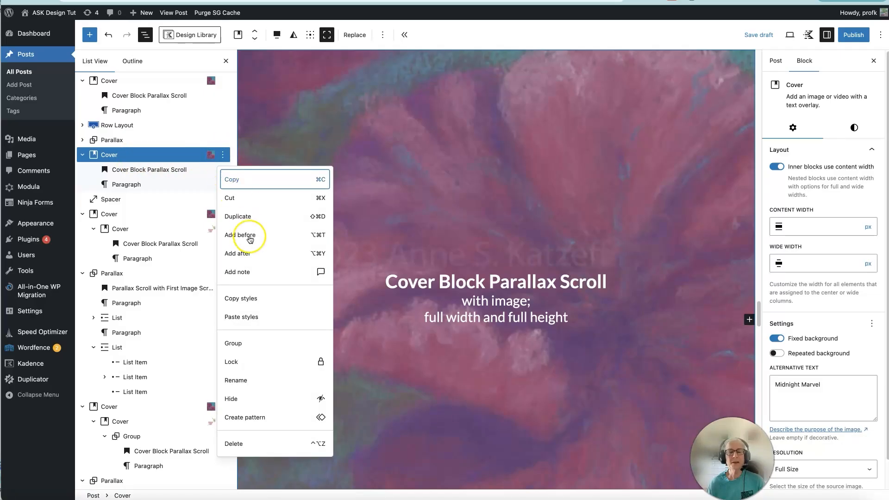
pyautogui.click(235, 253)
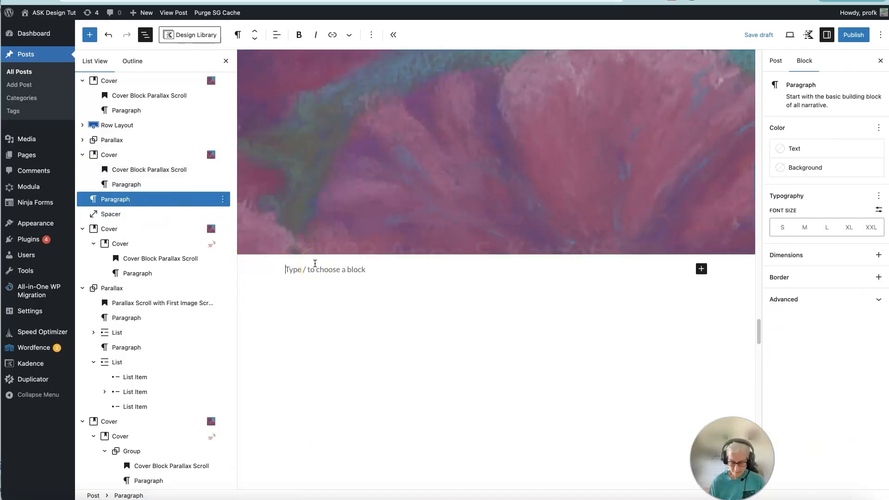
pyautogui.write('/cover')
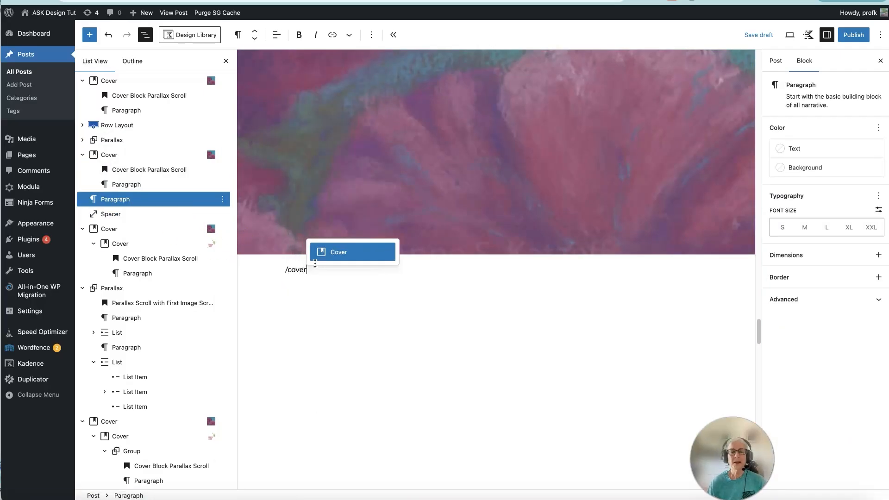
pyautogui.click(368, 252)
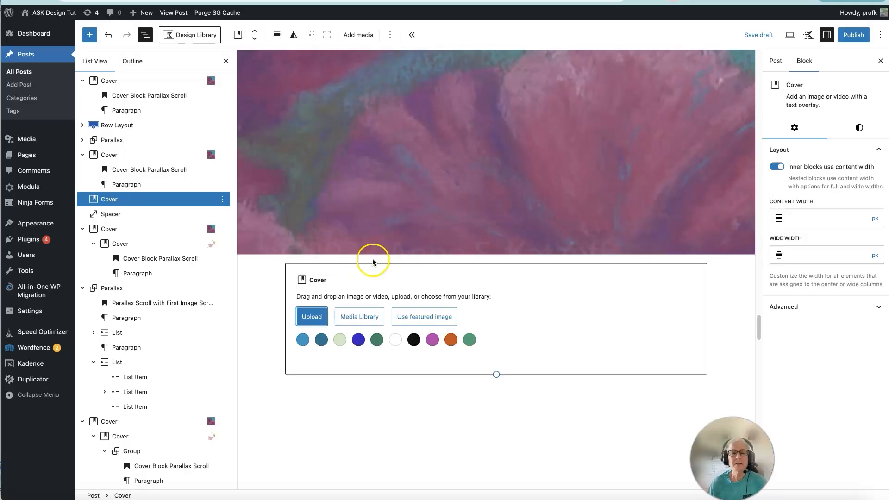
# - Give the new cover the pink flower with green leaves image from the Media Library and nest it at the start of the cover above
pyautogui.click(358, 316)
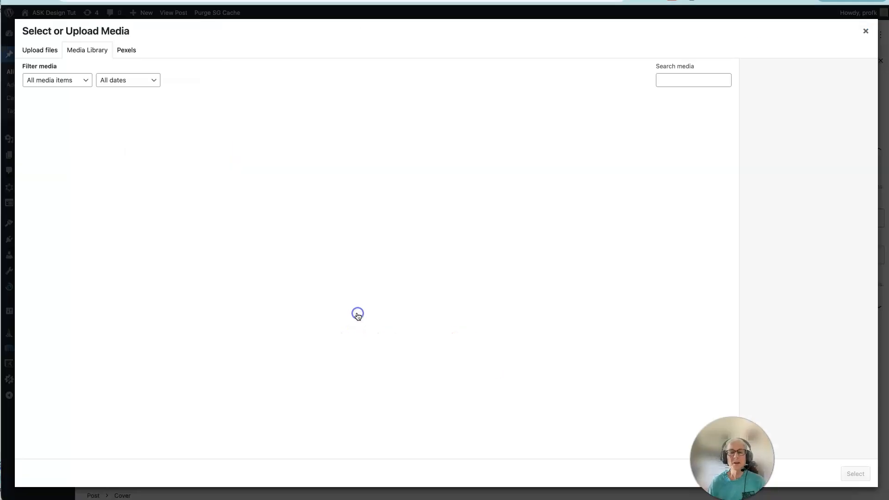
pyautogui.click(58, 124)
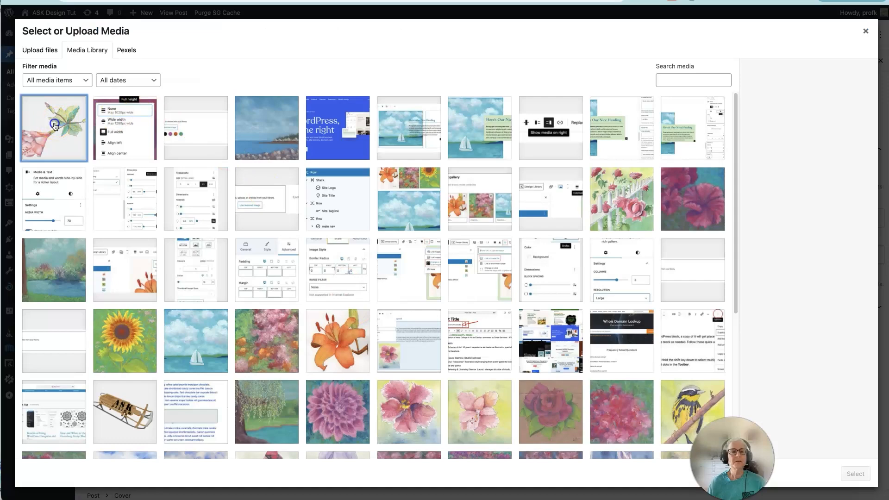
pyautogui.click(842, 473)
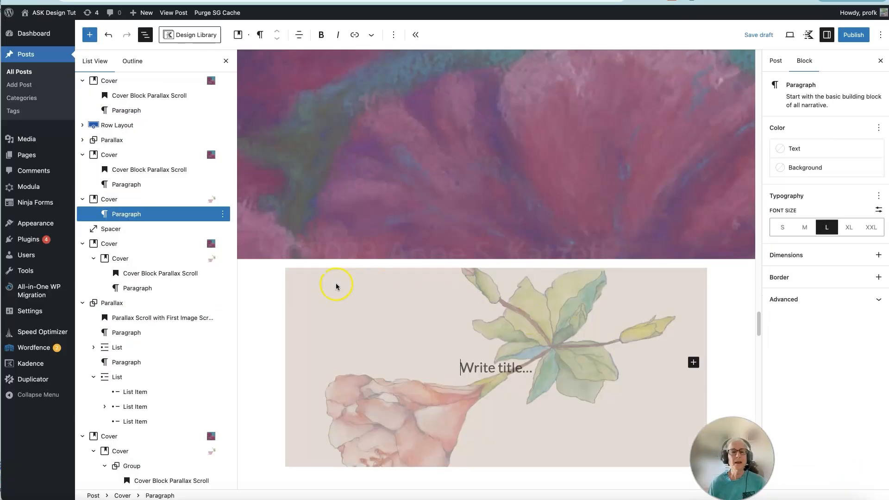
pyautogui.moveTo(108, 199)
pyautogui.mouseDown()
pyautogui.moveTo(106, 184)
pyautogui.moveTo(116, 175)
pyautogui.moveTo(118, 185)
pyautogui.mouseUp()
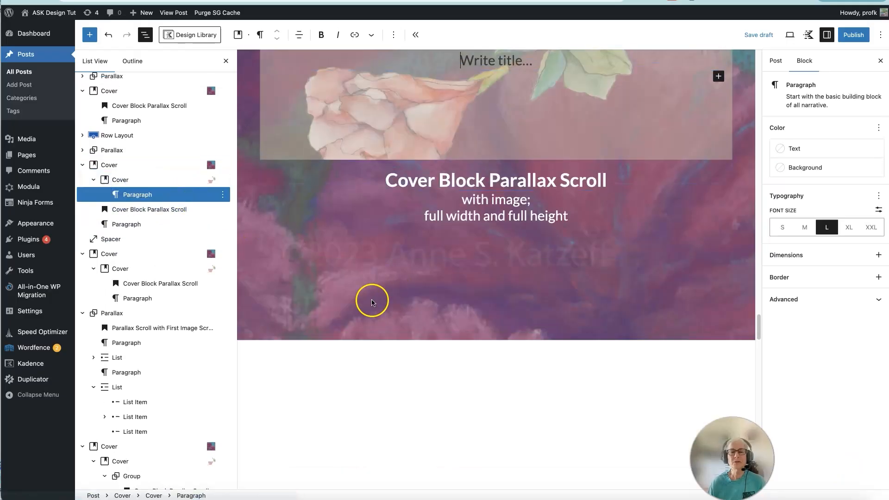
pyautogui.scroll(2, 372, 303)
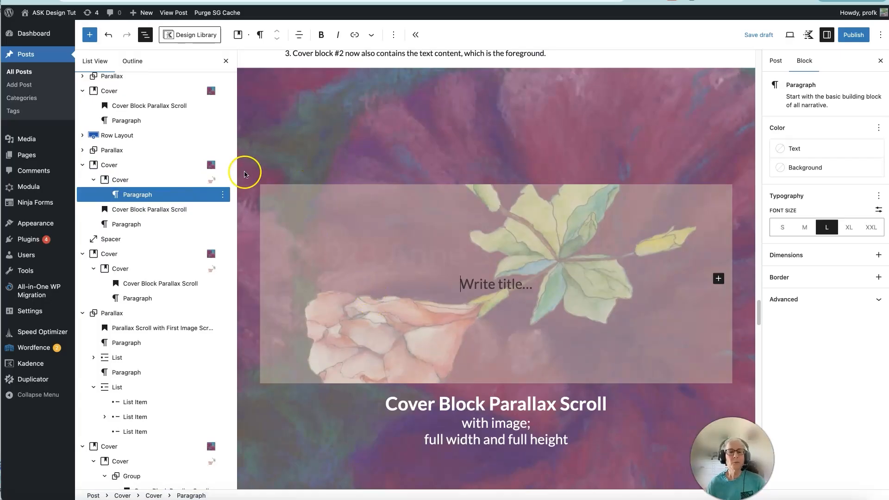
# - Make the nested flower cover full width and full height with an overlay opacity of 0
pyautogui.click(128, 181)
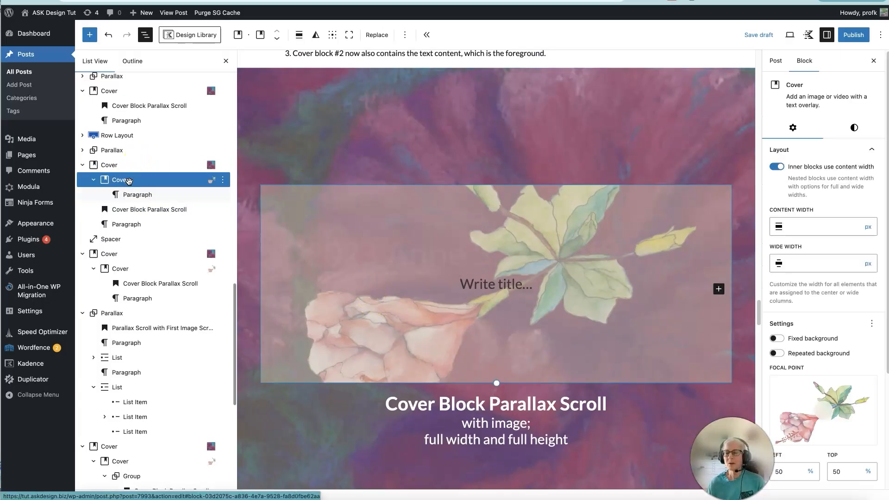
pyautogui.click(298, 35)
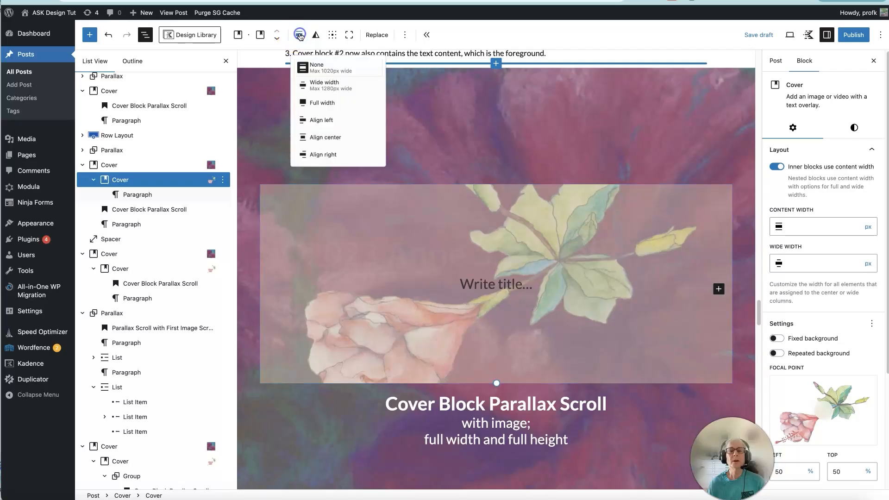
pyautogui.click(322, 106)
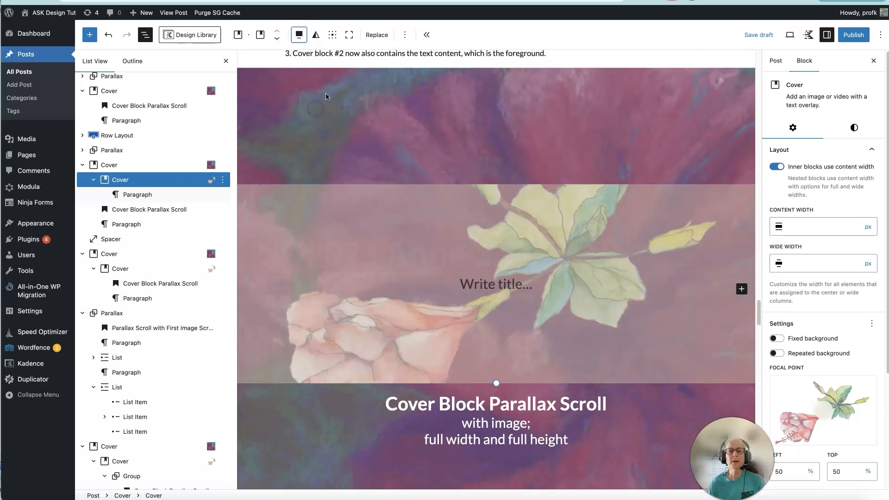
pyautogui.click(349, 36)
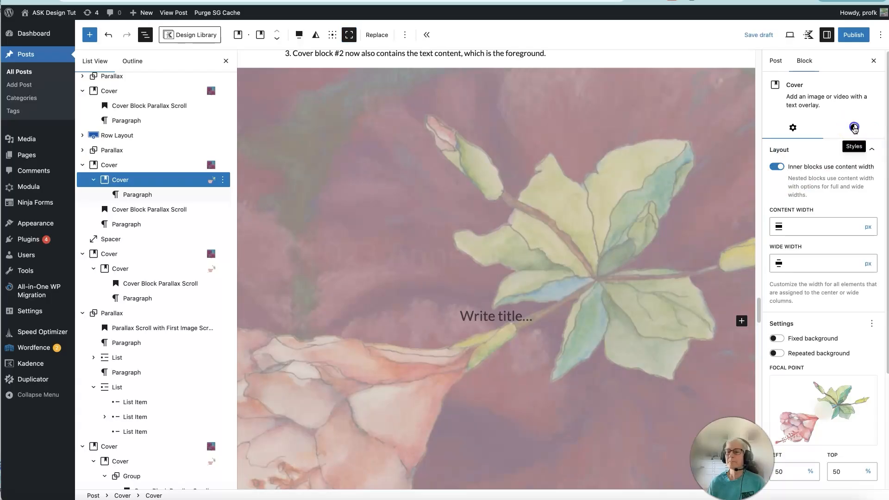
pyautogui.click(854, 128)
pyautogui.moveTo(801, 249); pyautogui.dragTo(765, 250)
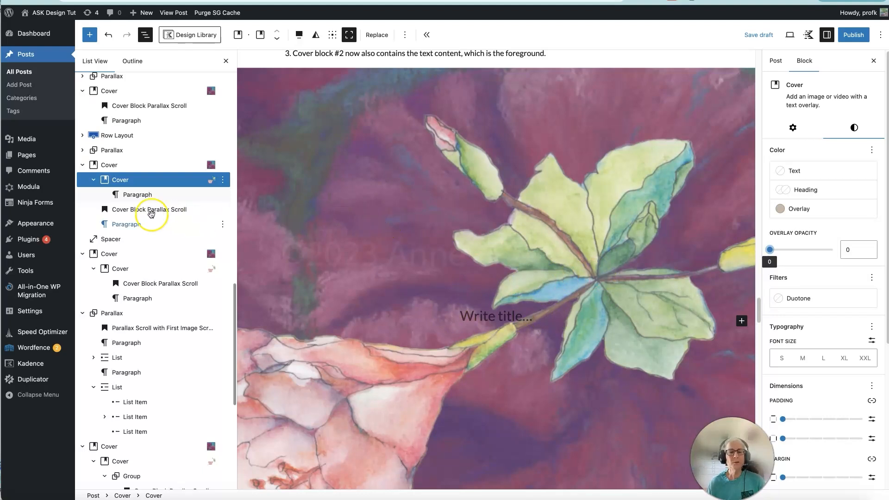
# - Move the "Cover Block Parallax Scroll" heading and the paragraph beneath it into the nested flower cover, above the empty title paragraph
pyautogui.click(144, 213)
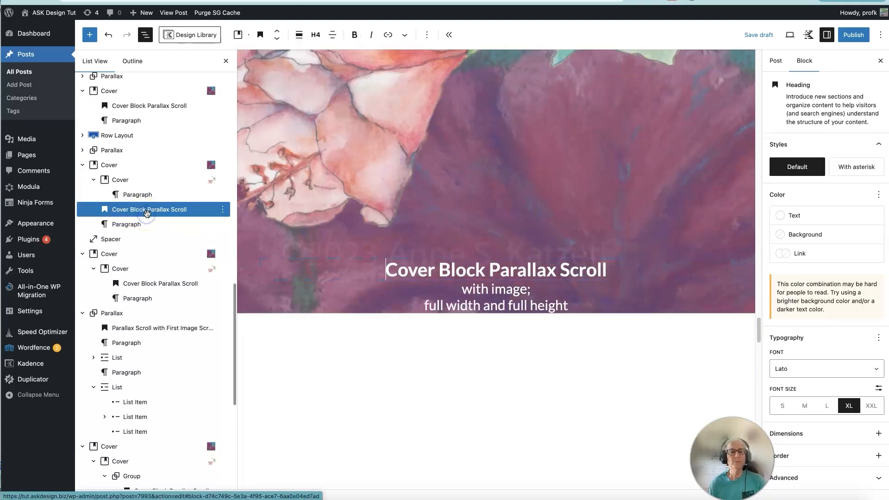
pyautogui.keyDown('shift'); pyautogui.click(129, 225); pyautogui.keyUp('shift')
pyautogui.moveTo(131, 209); pyautogui.dragTo(195, 218)
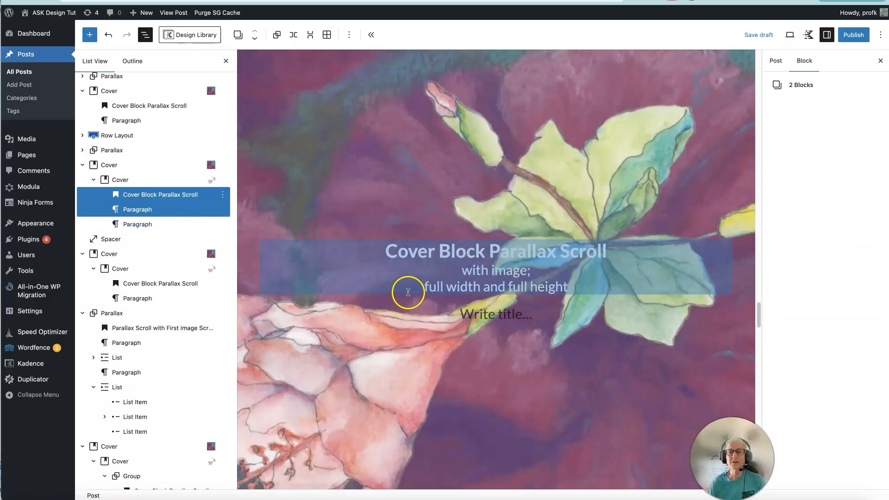
# - Delete the empty "Write title…" paragraph from the nested flower cover
pyautogui.click(385, 167)
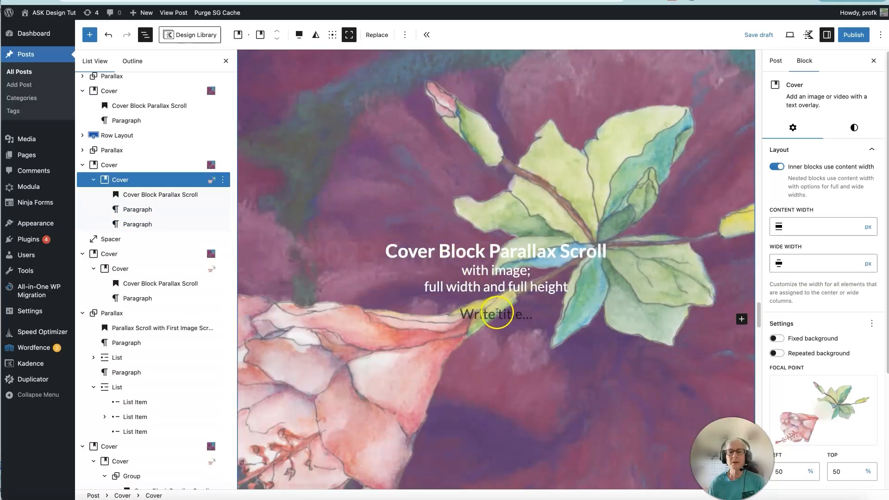
pyautogui.click(141, 224)
pyautogui.click(222, 225)
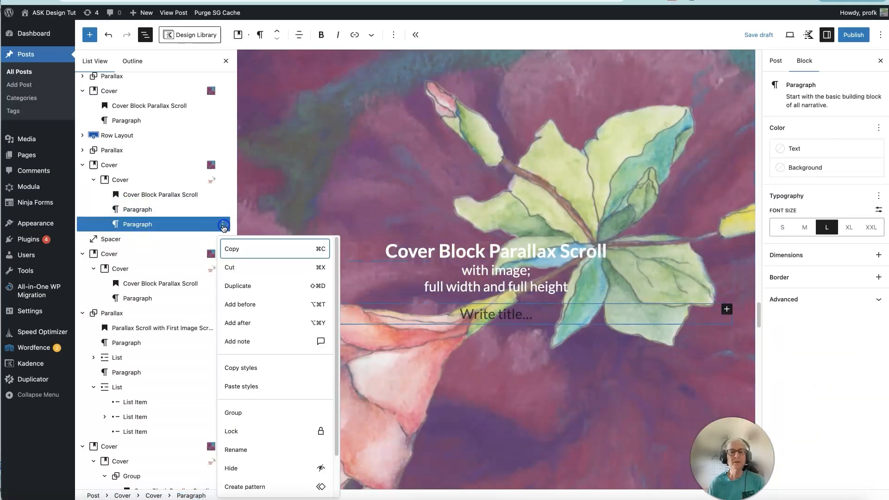
pyautogui.scroll(-2, 264, 456)
pyautogui.click(244, 484)
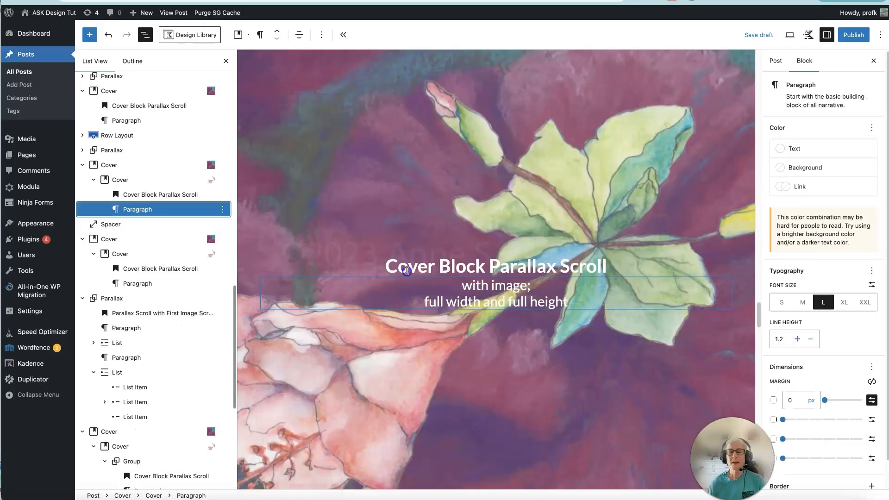
# - Examine how the text moves over the fixed background image on the front-end page of the post
pyautogui.click(406, 271)
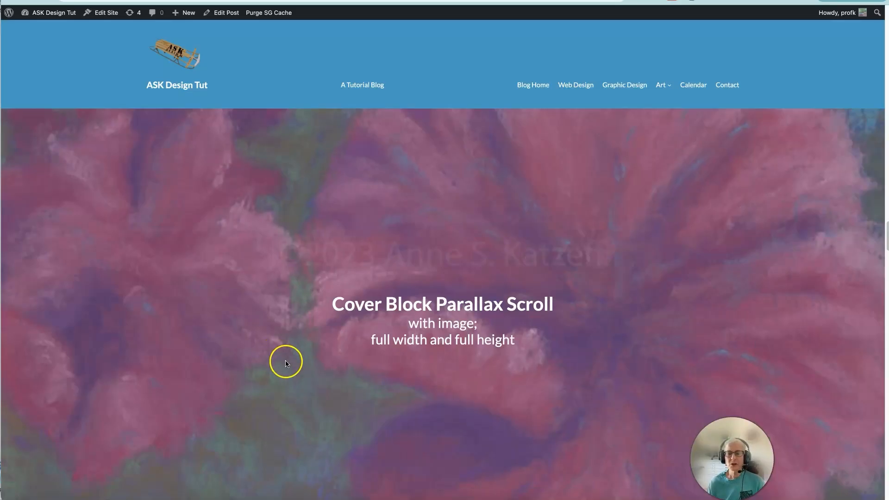
pyautogui.scroll(-5, 286, 364)
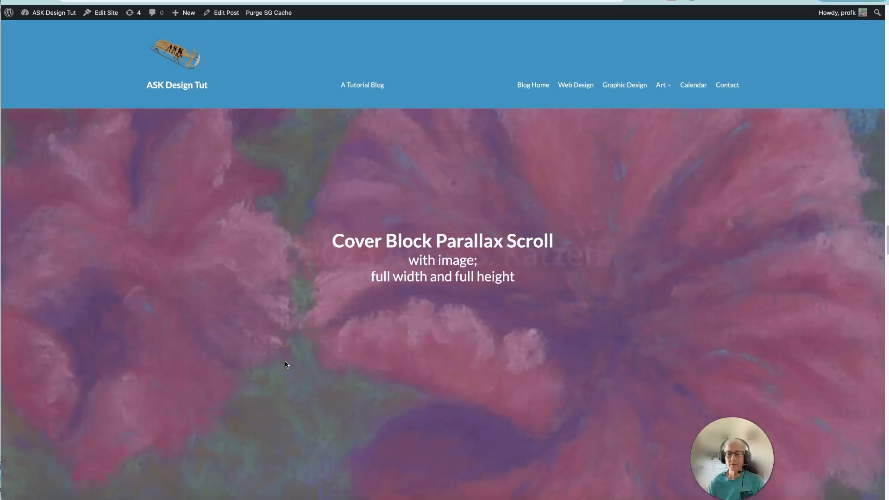
pyautogui.scroll(3, 285, 364)
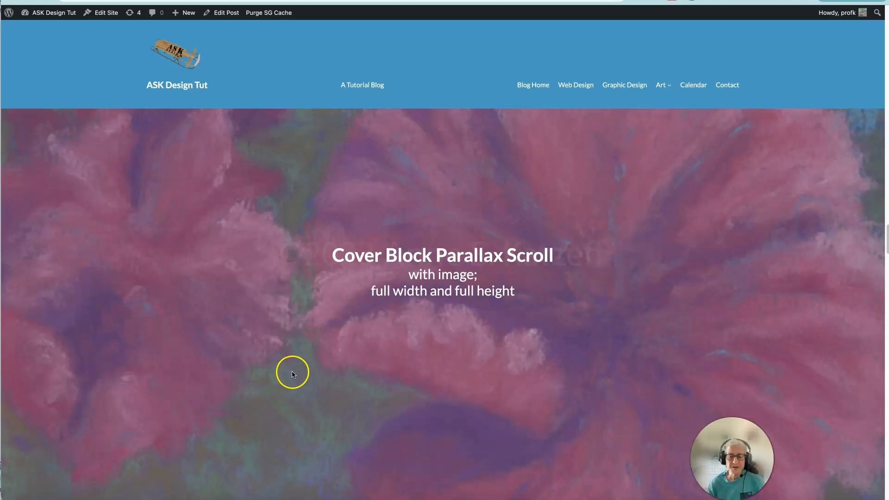
pyautogui.scroll(-1, 289, 368)
pyautogui.scroll(-10, 290, 369)
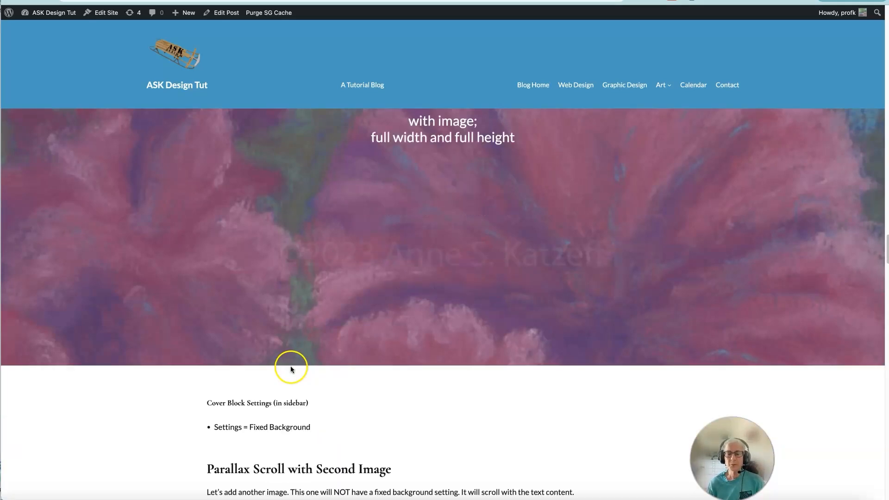
pyautogui.scroll(-5, 290, 368)
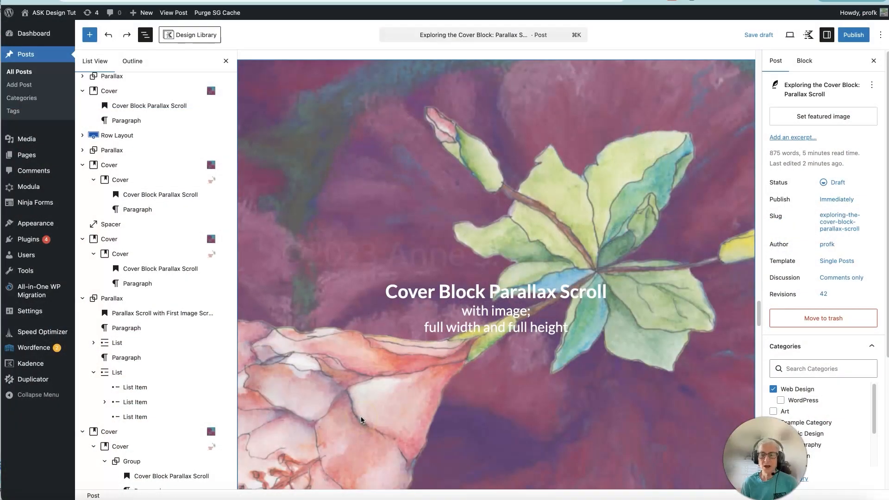
# - Set the content position of the nested flower cover to top left
pyautogui.click(441, 287)
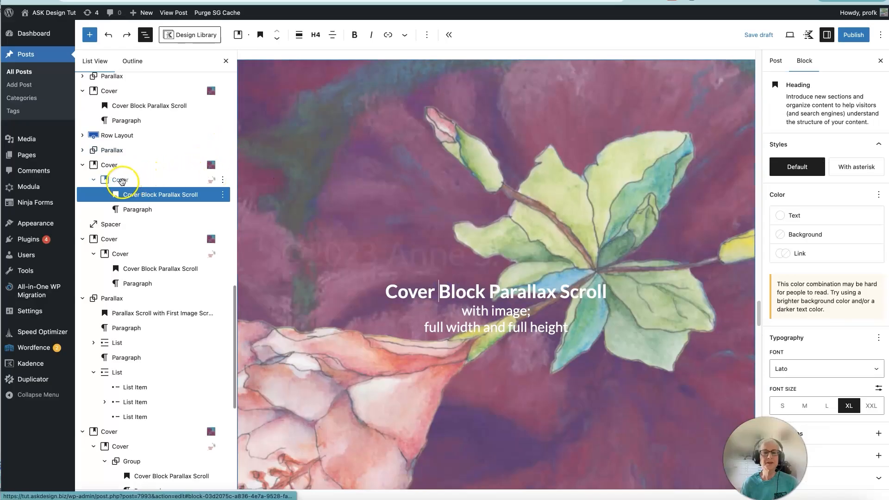
pyautogui.click(121, 181)
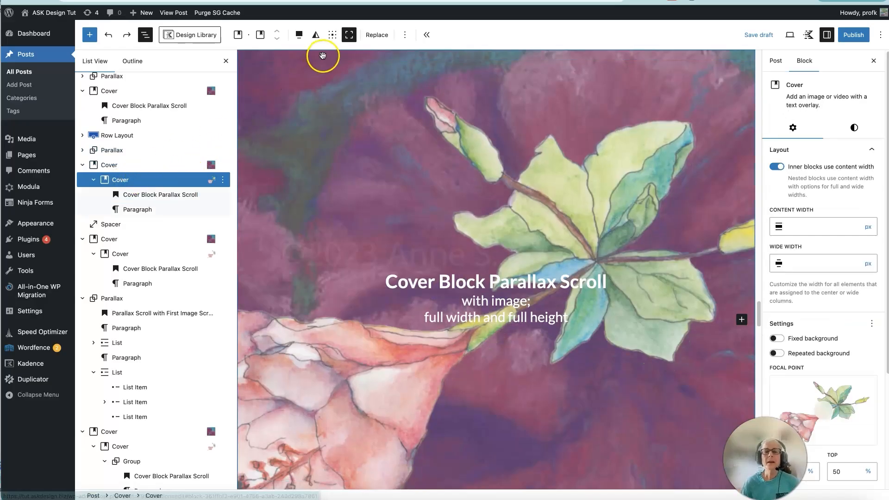
pyautogui.click(333, 34)
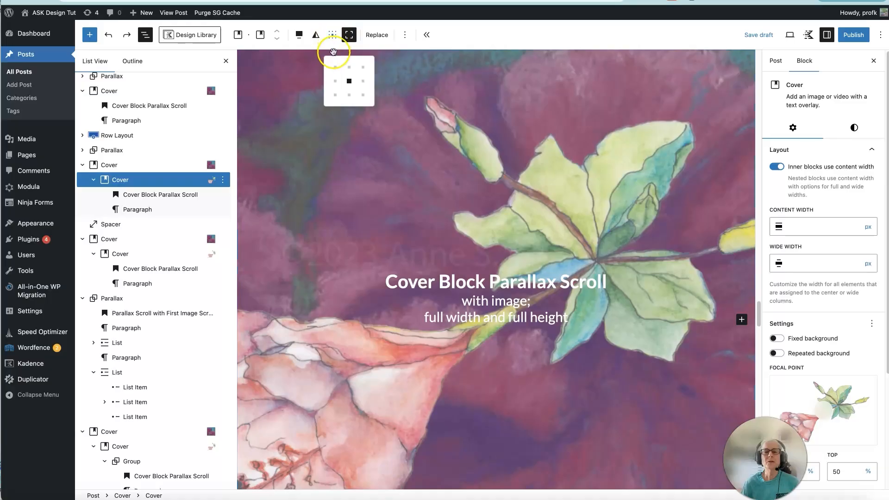
pyautogui.click(335, 67)
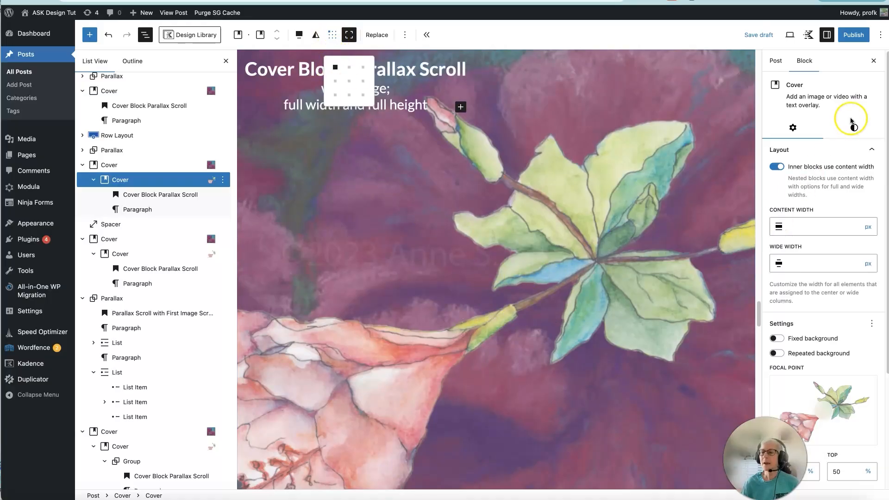
# - Set both the horizontal and the vertical padding of the nested flower cover to 3
pyautogui.click(854, 128)
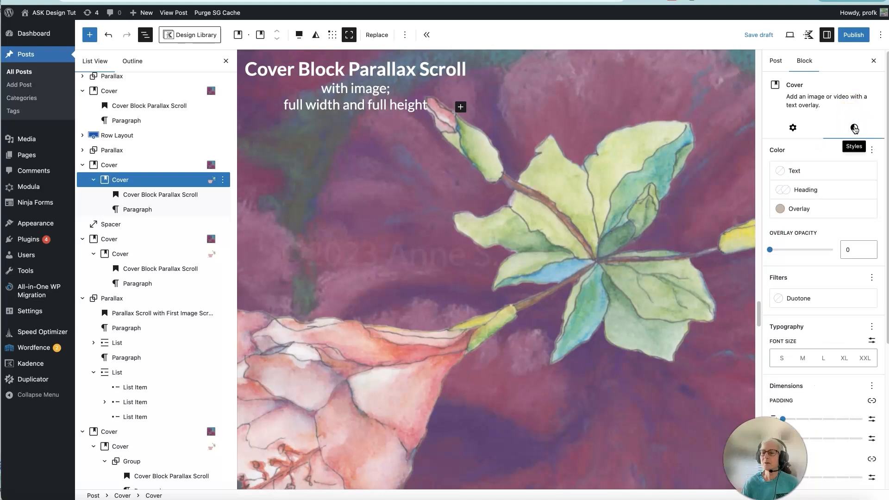
pyautogui.scroll(-2, 833, 364)
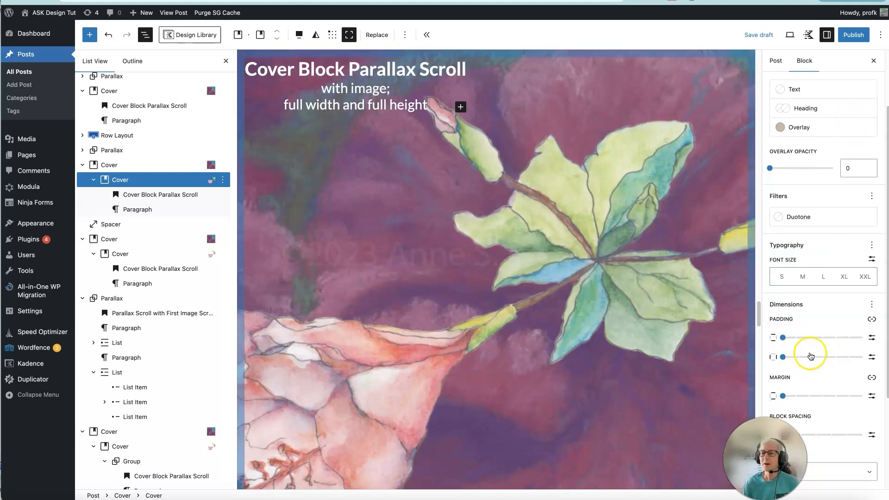
pyautogui.click(811, 356)
pyautogui.click(822, 356)
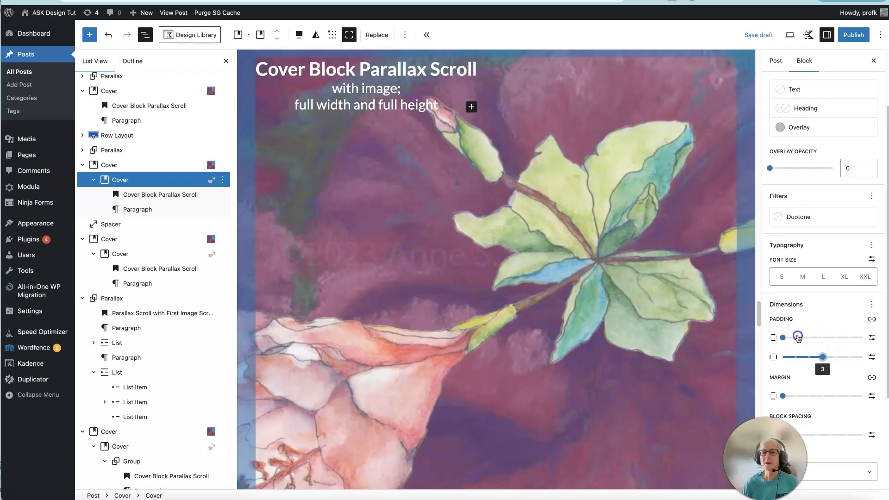
pyautogui.click(797, 337)
pyautogui.click(811, 337)
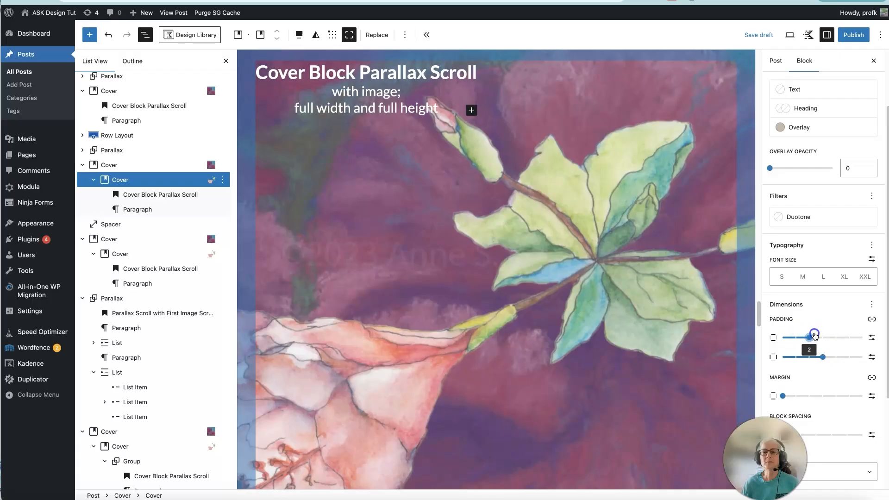
pyautogui.click(822, 336)
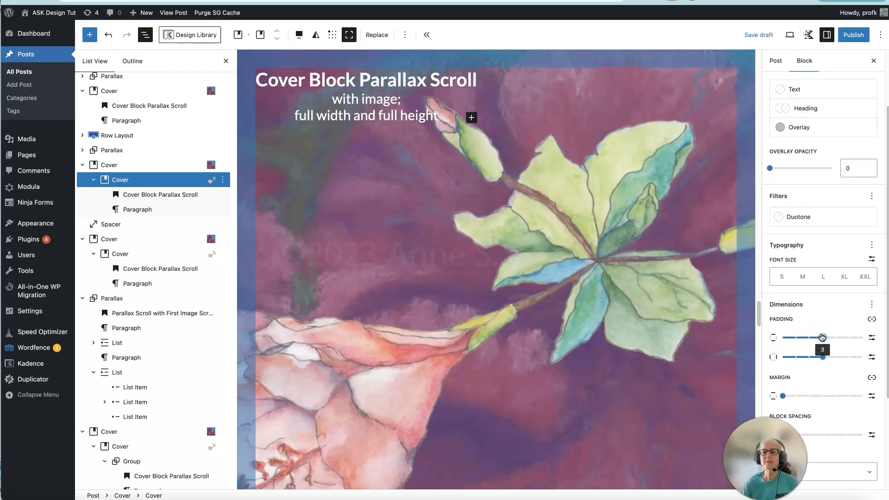
# - Save the draft, reload the post's front-end page and check the text's position and scrolling over the flower image
pyautogui.click(758, 35)
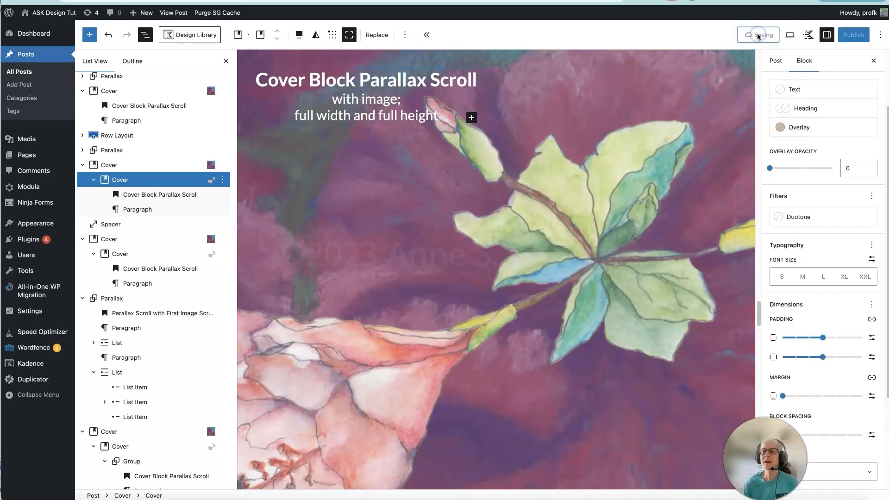
pyautogui.hotkey('ctrl', 'Tab')
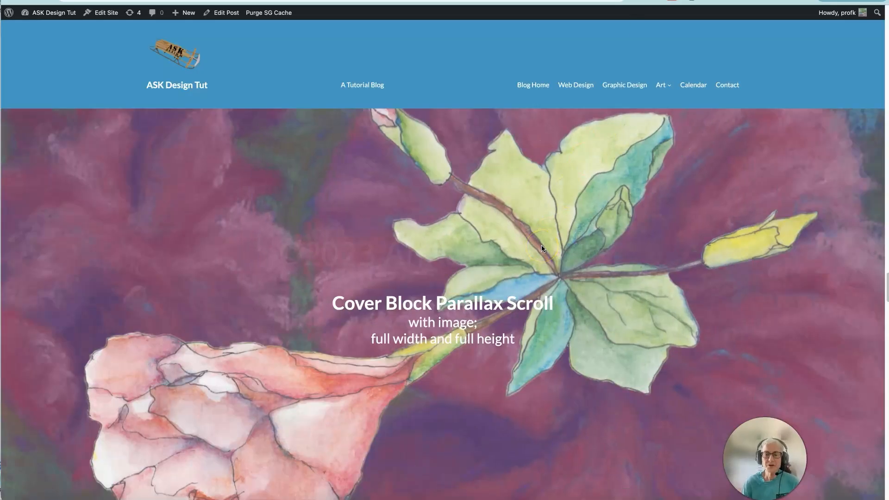
pyautogui.press('super+r')
pyautogui.scroll(3, 273, 361)
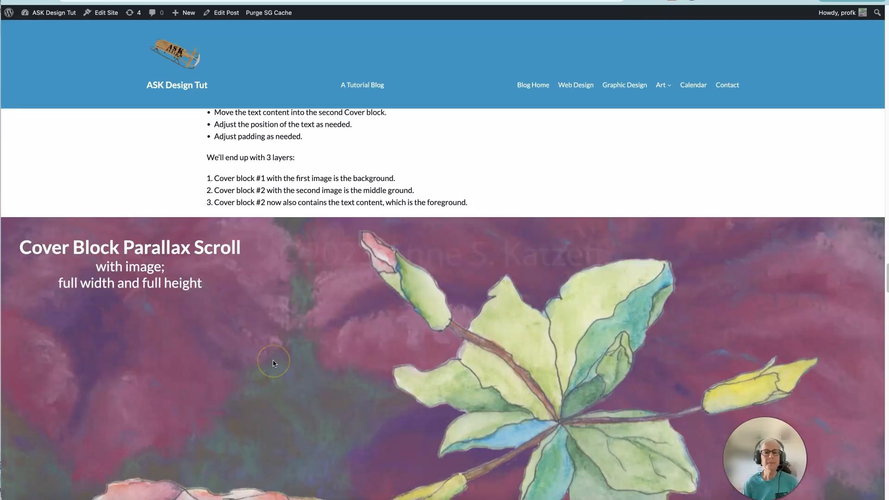
pyautogui.scroll(-5, 273, 362)
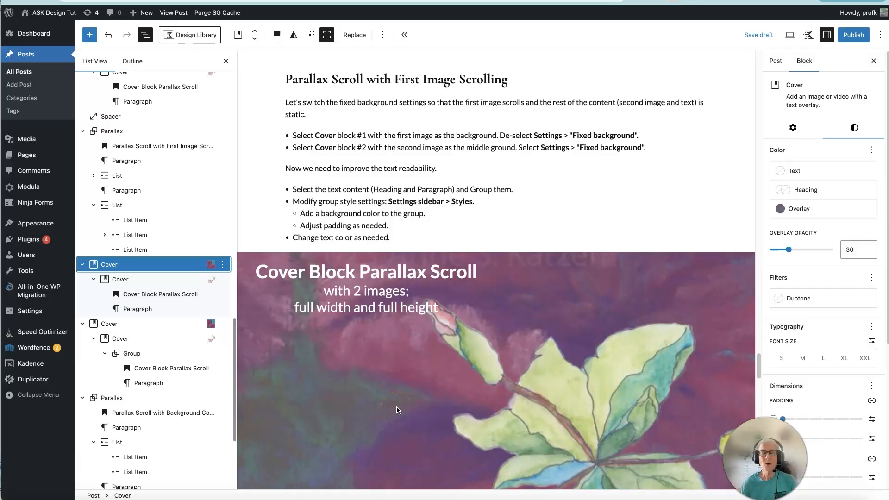
# - Turn off the fixed background of the outer cover below the "Parallax Scroll with First Image Scrolling" instructions
pyautogui.scroll(-4, 394, 407)
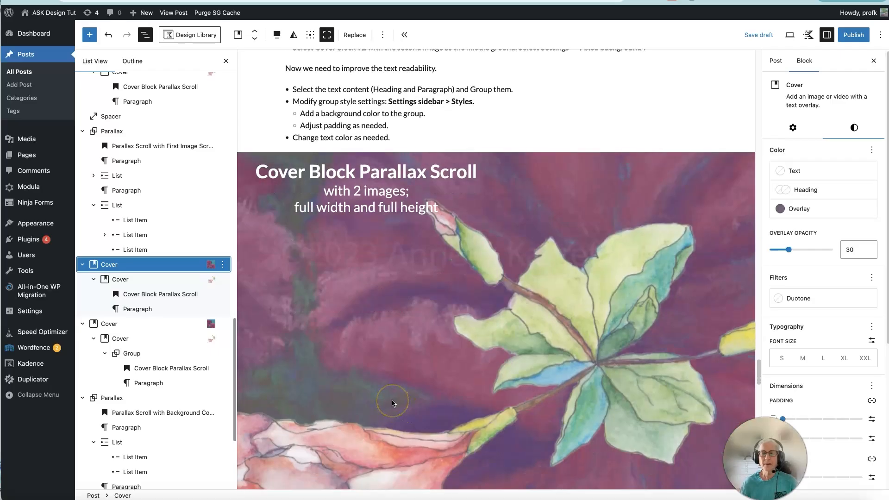
pyautogui.scroll(3, 392, 403)
pyautogui.scroll(-8, 393, 388)
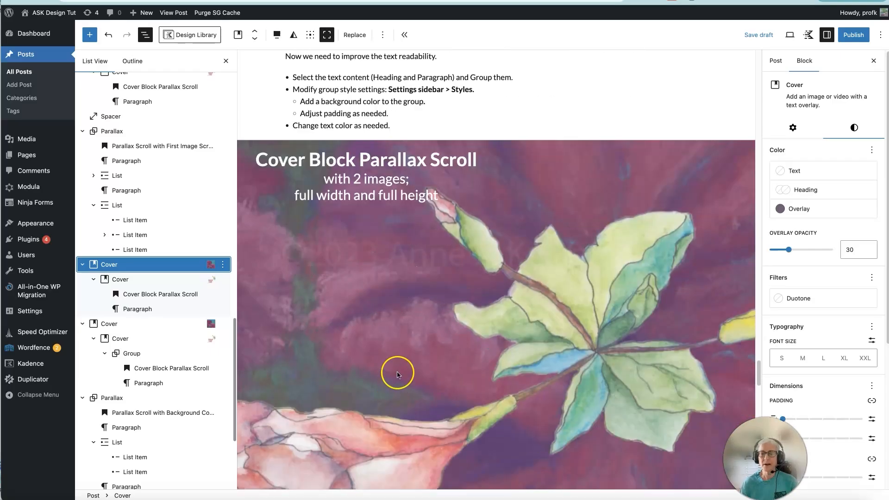
pyautogui.scroll(2, 397, 371)
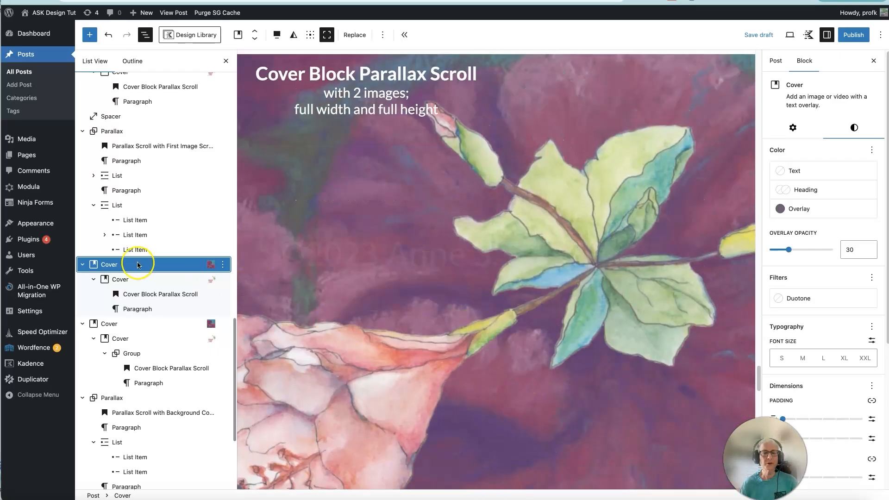
pyautogui.click(112, 265)
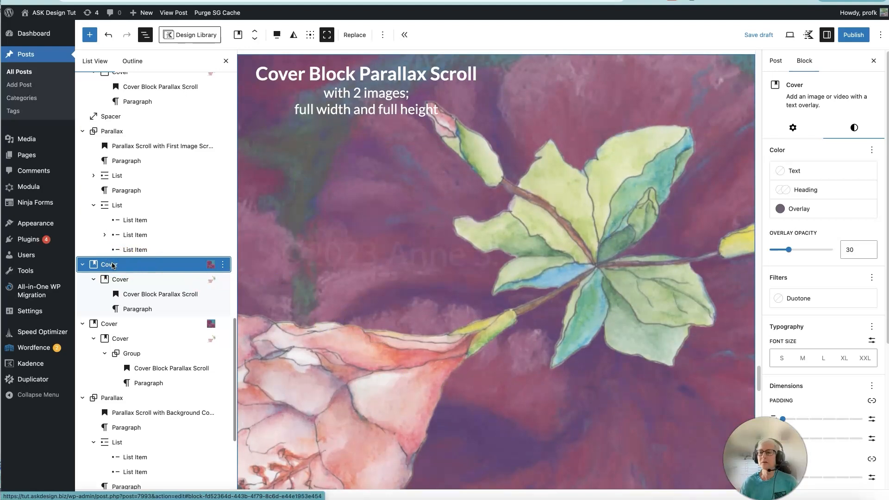
pyautogui.click(795, 138)
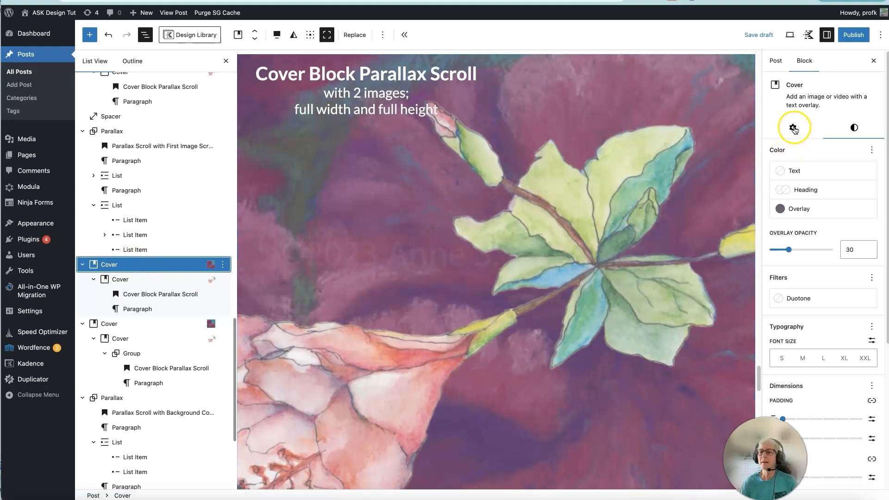
pyautogui.click(794, 128)
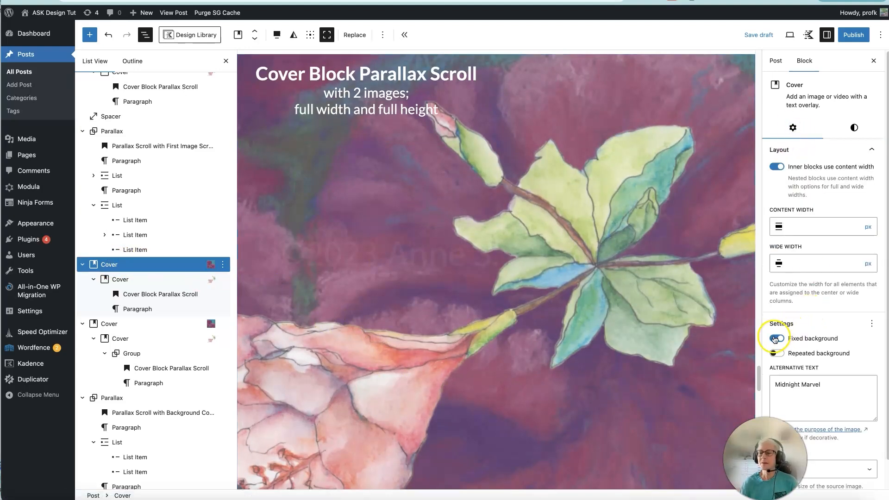
pyautogui.click(813, 339)
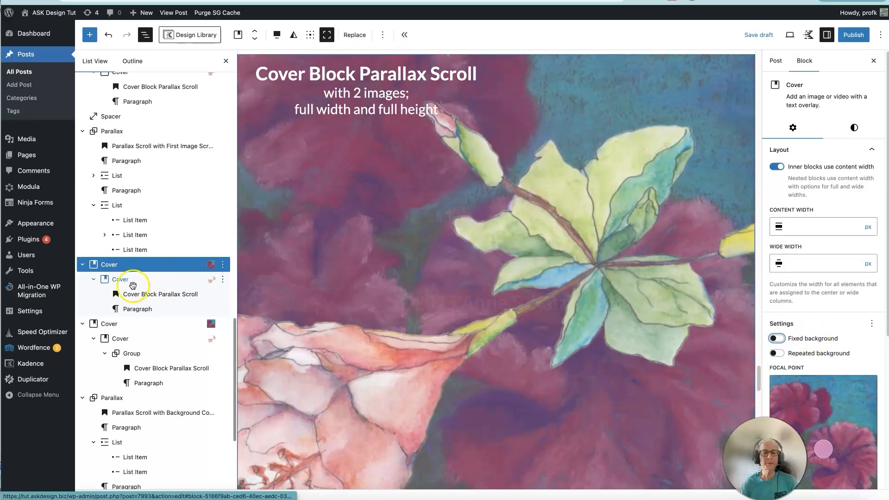
# - Turn on the fixed background for the nested Hibiscus cover and check how its image and text scroll in the editor
pyautogui.click(118, 280)
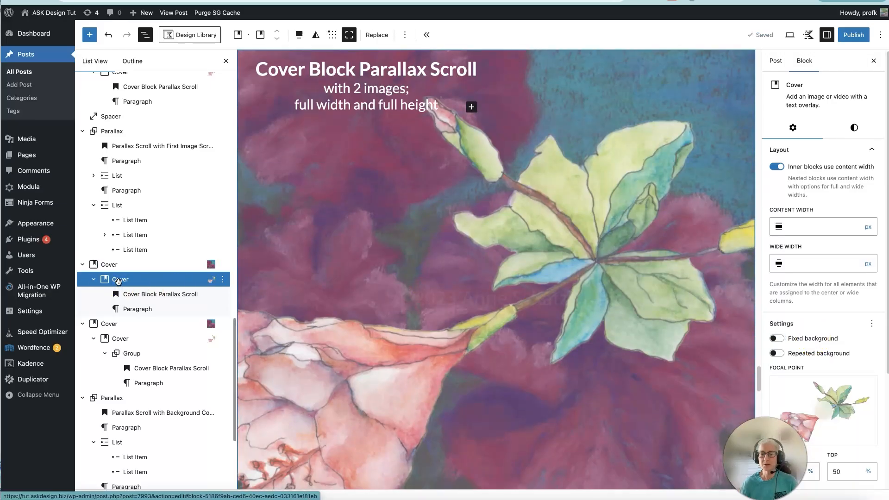
pyautogui.click(388, 366)
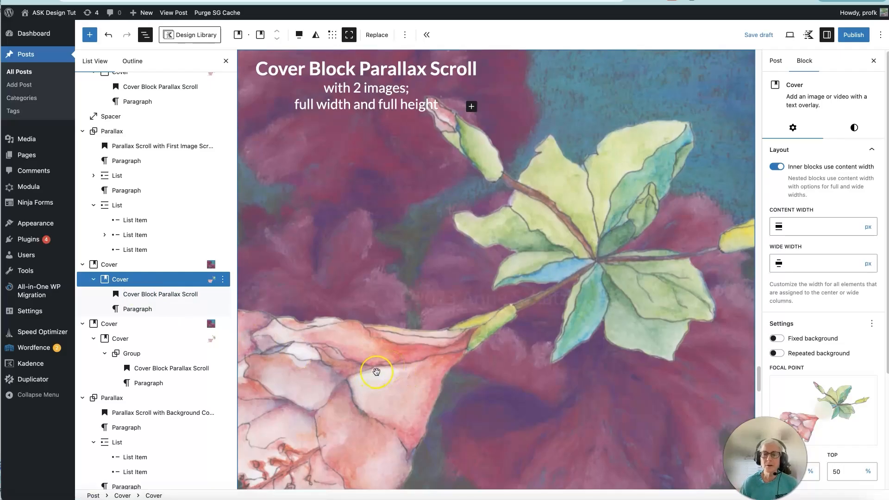
pyautogui.scroll(-3, 376, 368)
pyautogui.scroll(3, 376, 372)
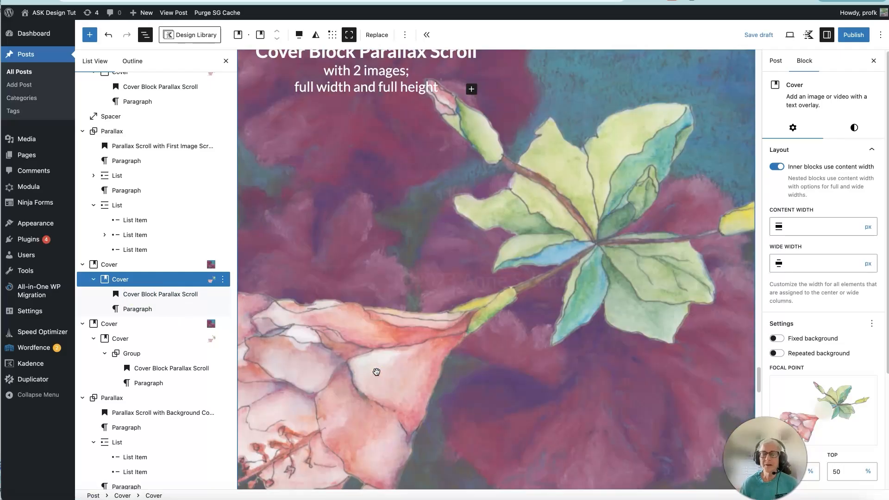
pyautogui.click(776, 338)
pyautogui.scroll(-3, 574, 310)
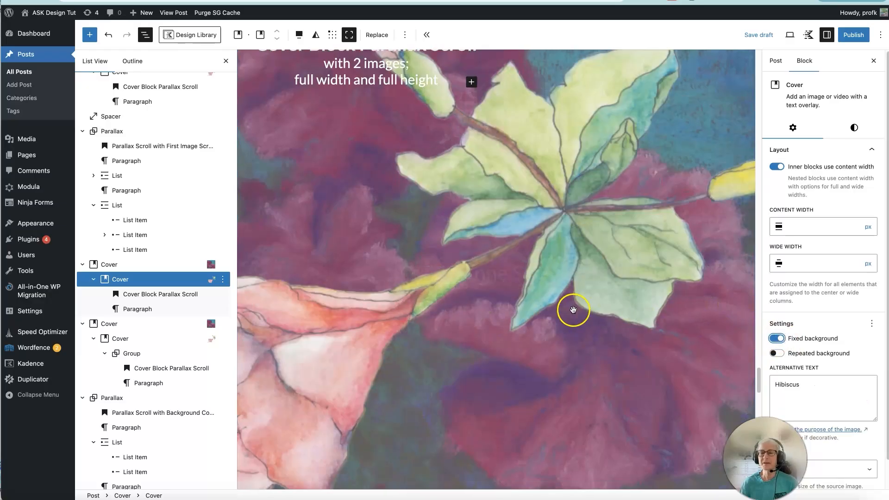
pyautogui.scroll(5, 574, 310)
pyautogui.scroll(-1, 574, 310)
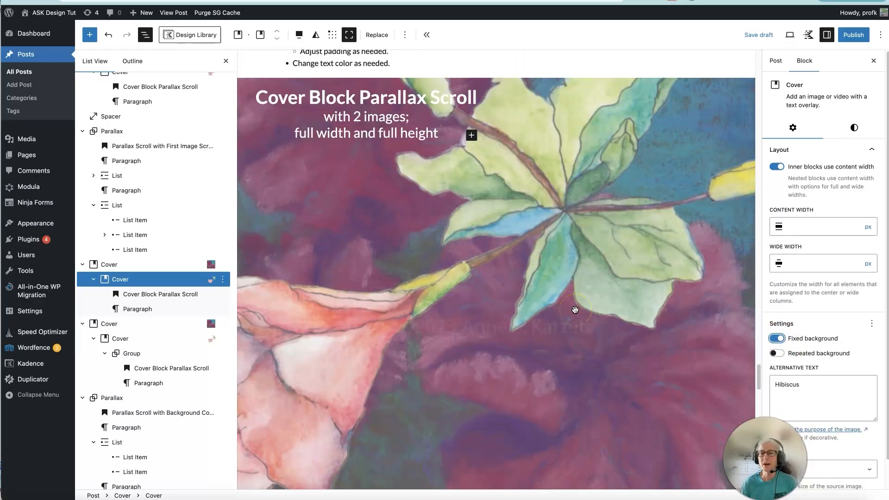
pyautogui.scroll(1, 574, 310)
pyautogui.scroll(-1, 575, 309)
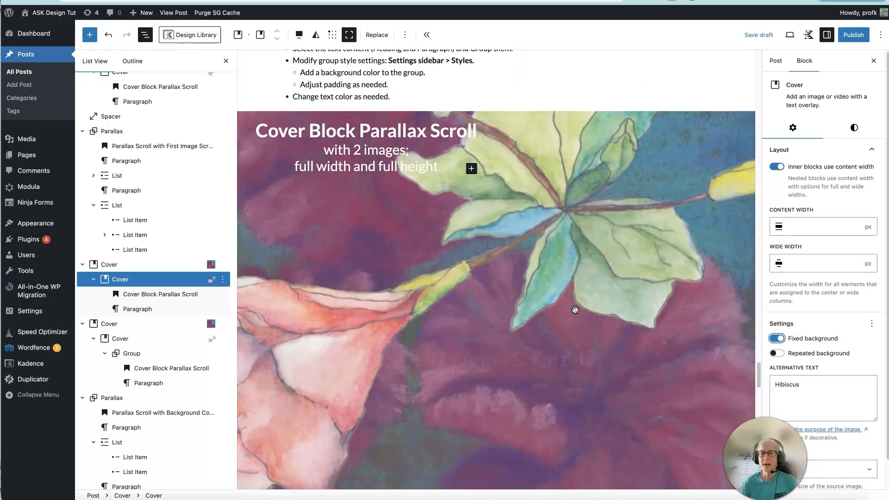
# - Group the heading and paragraph in the nested Hibiscus cover and give the group the light green Links Nav (#CFE9C1) background color
pyautogui.click(296, 132)
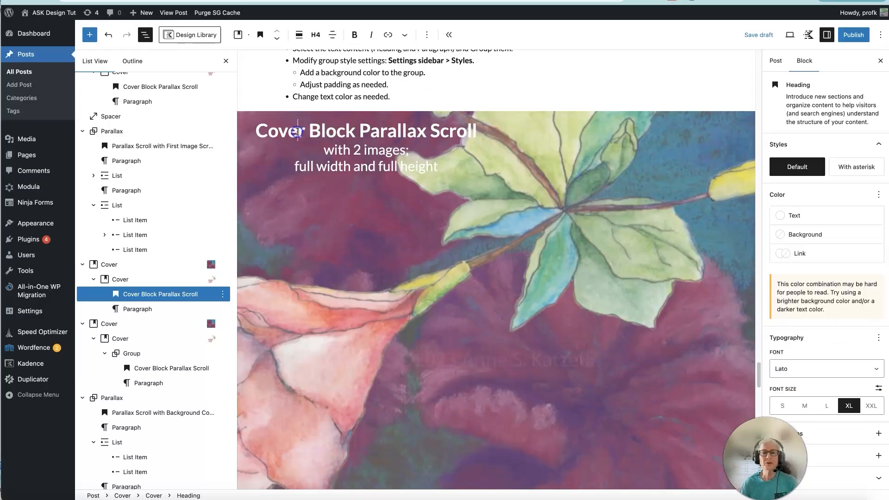
pyautogui.moveTo(253, 130); pyautogui.dragTo(452, 170)
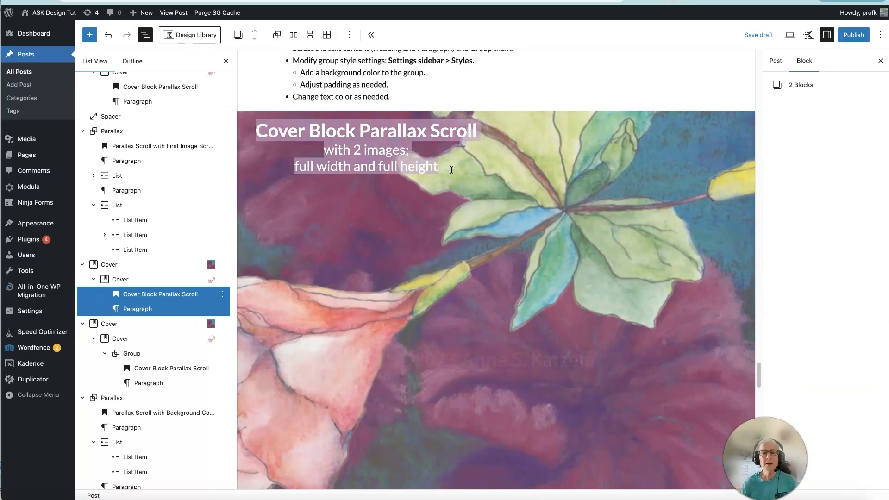
pyautogui.click(277, 35)
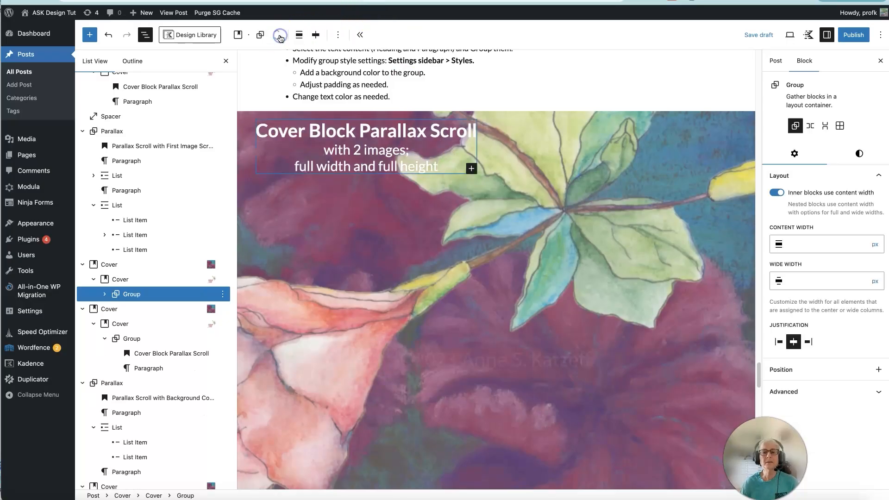
pyautogui.click(860, 154)
pyautogui.click(804, 215)
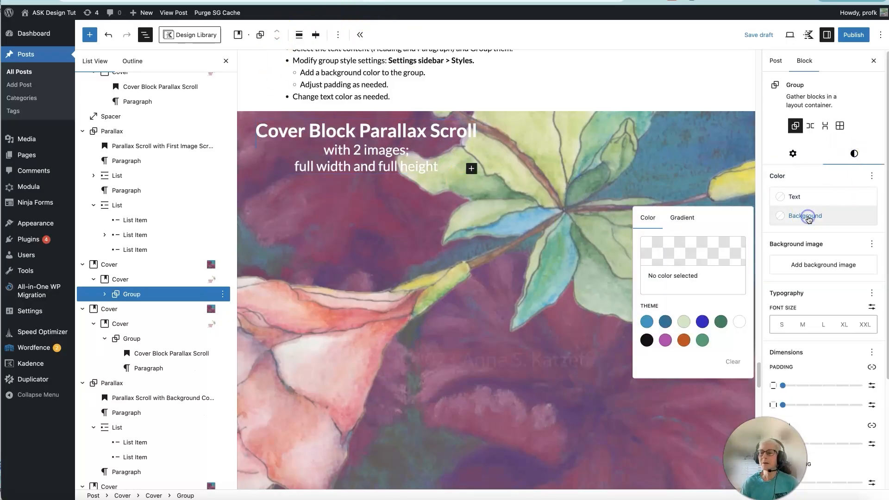
pyautogui.click(683, 322)
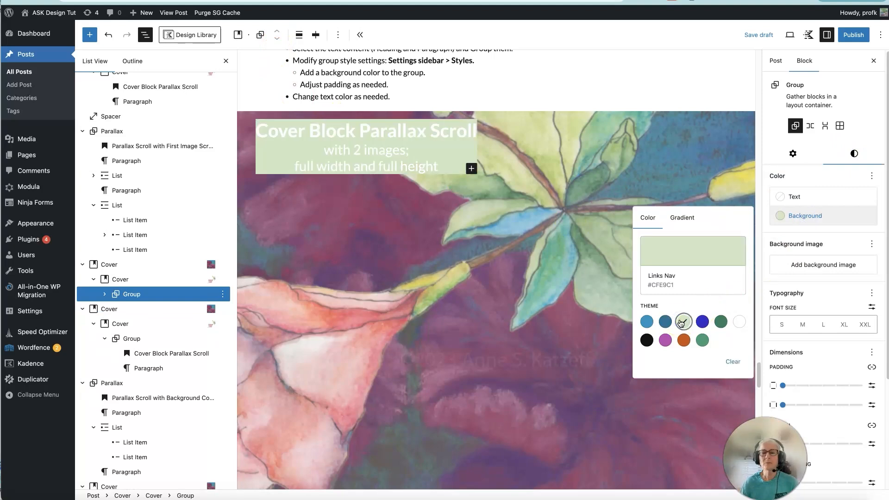
# - Set the text color of the grouped heading and paragraph to the dark blue Links Hover (#127796)
pyautogui.click(794, 196)
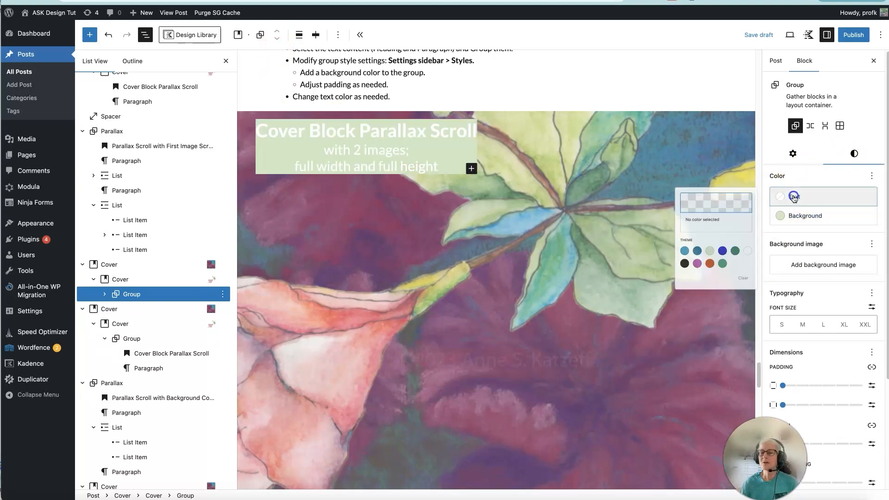
pyautogui.click(665, 280)
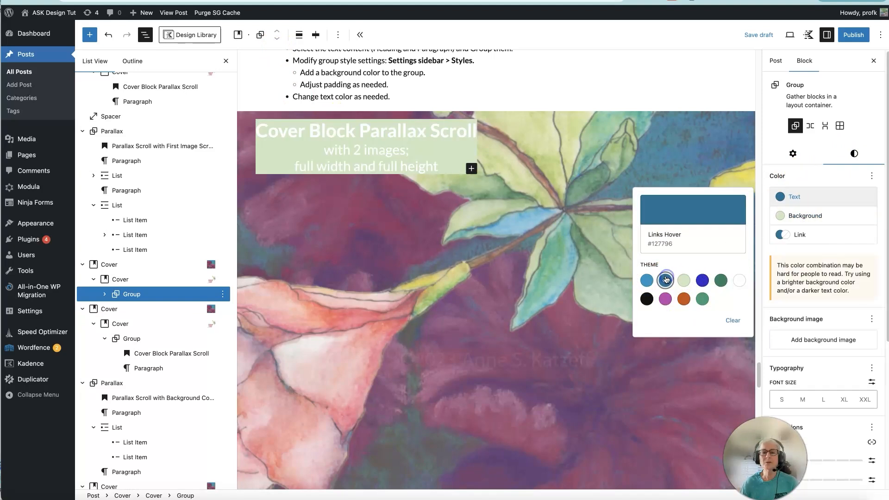
pyautogui.click(315, 133)
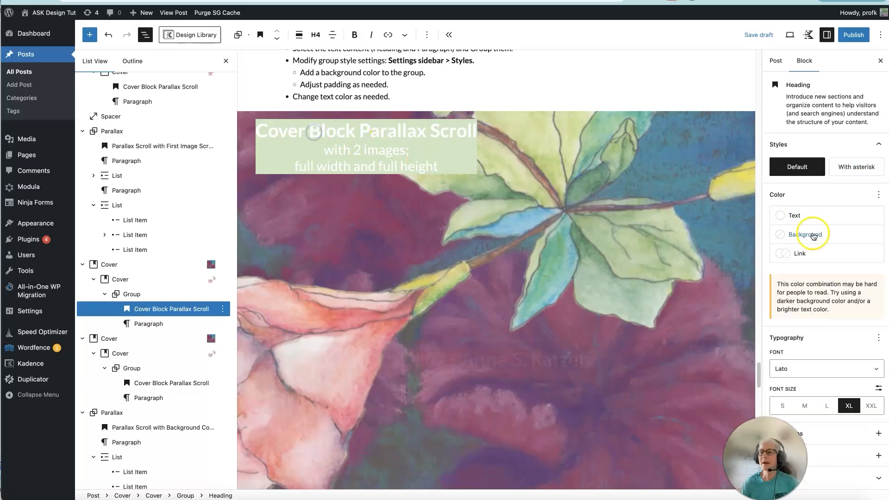
pyautogui.click(796, 216)
pyautogui.click(665, 298)
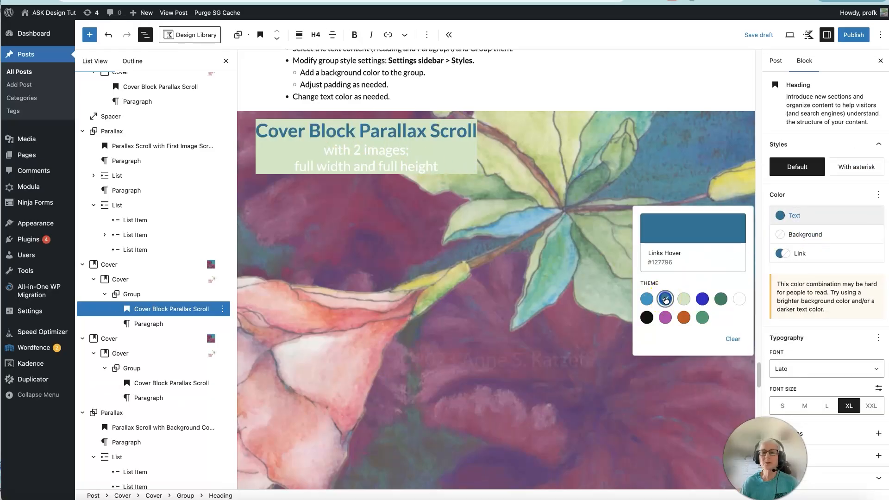
pyautogui.click(347, 151)
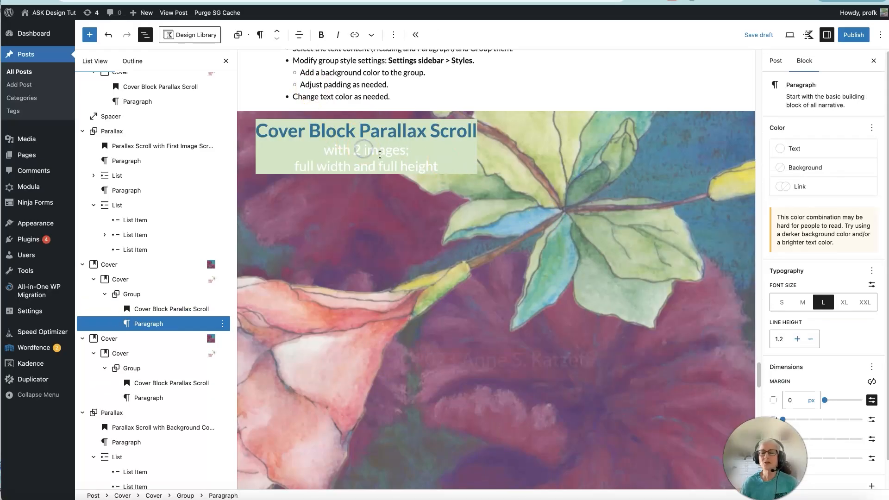
pyautogui.click(796, 148)
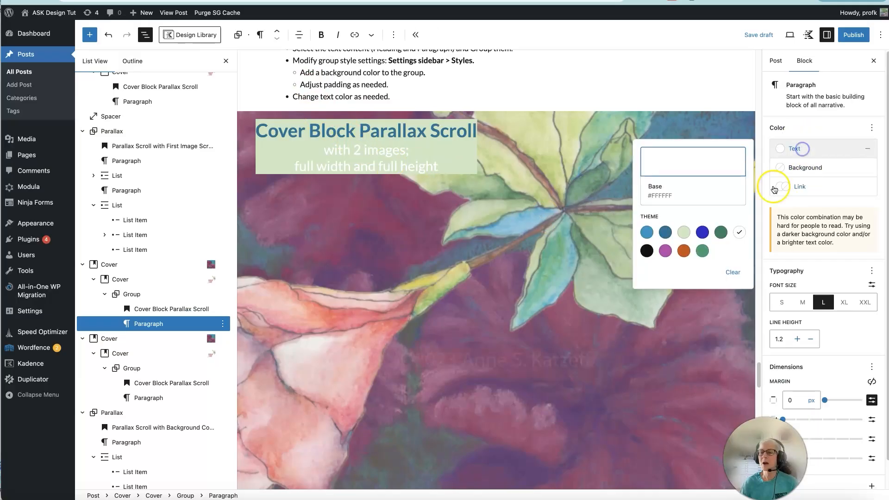
pyautogui.click(668, 238)
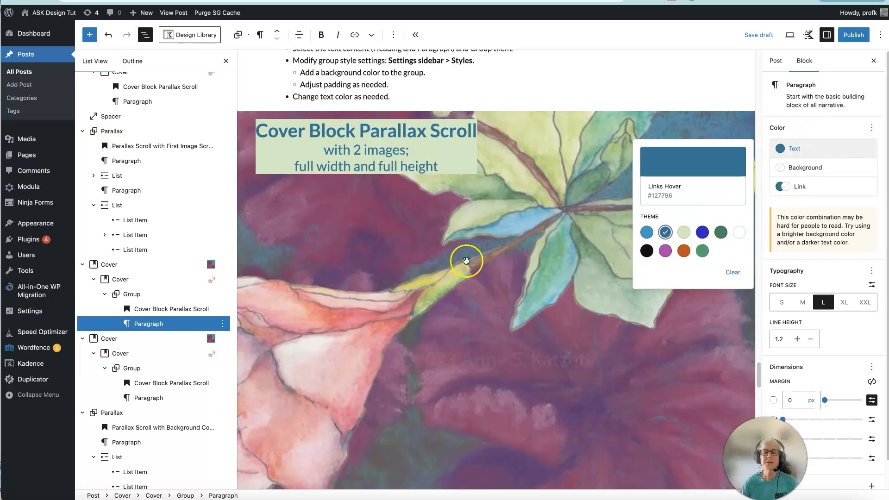
# - Set the vertical and horizontal padding of the group in the nested Hibiscus cover to 1 and save the draft
pyautogui.click(132, 295)
pyautogui.click(859, 154)
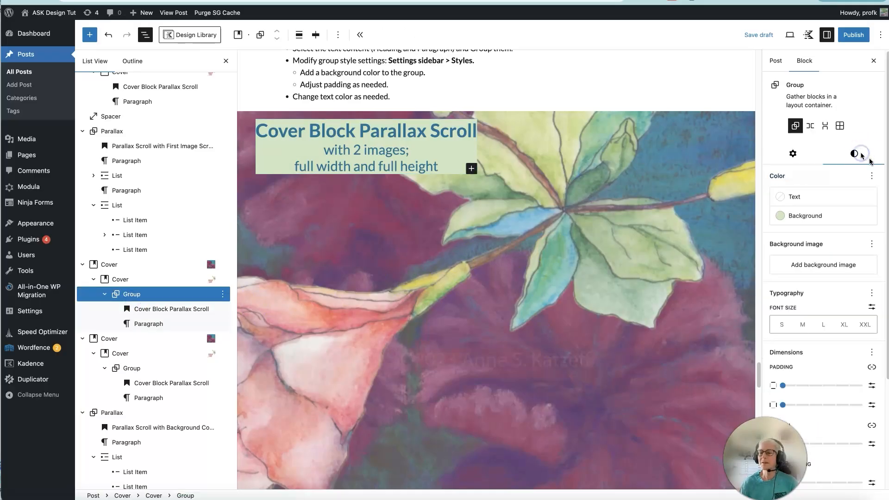
pyautogui.moveTo(784, 387); pyautogui.dragTo(795, 385)
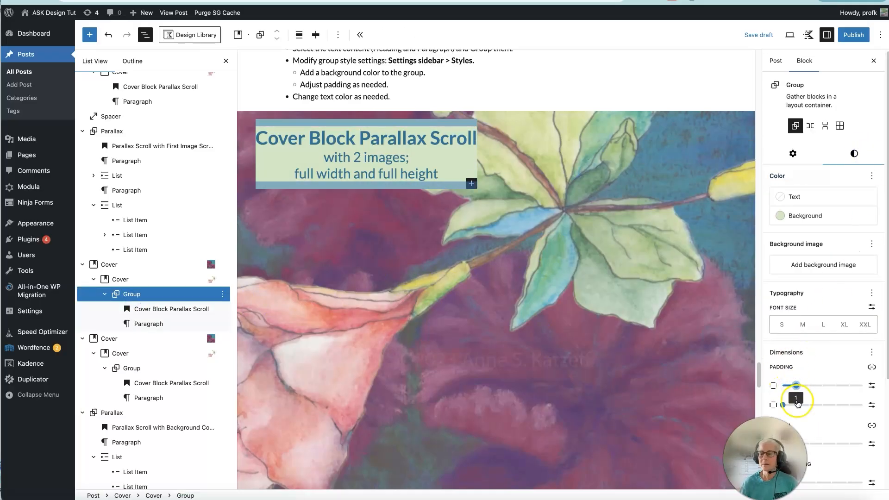
pyautogui.click(797, 405)
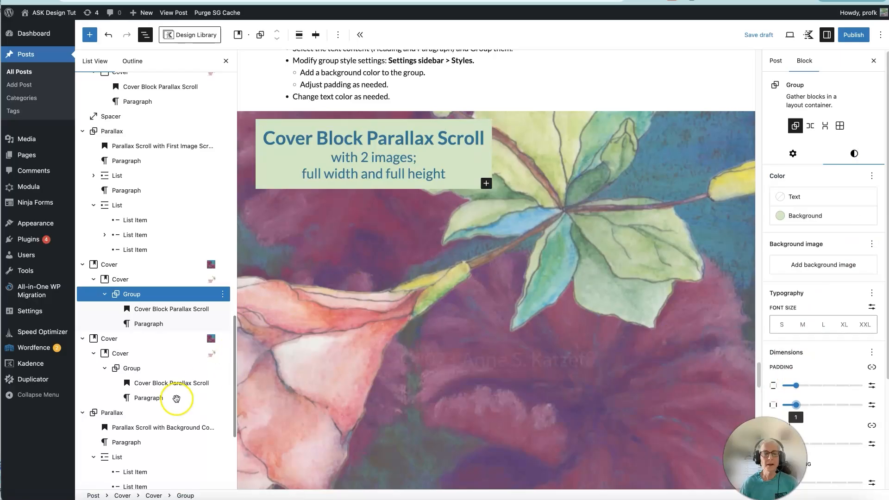
pyautogui.click(758, 34)
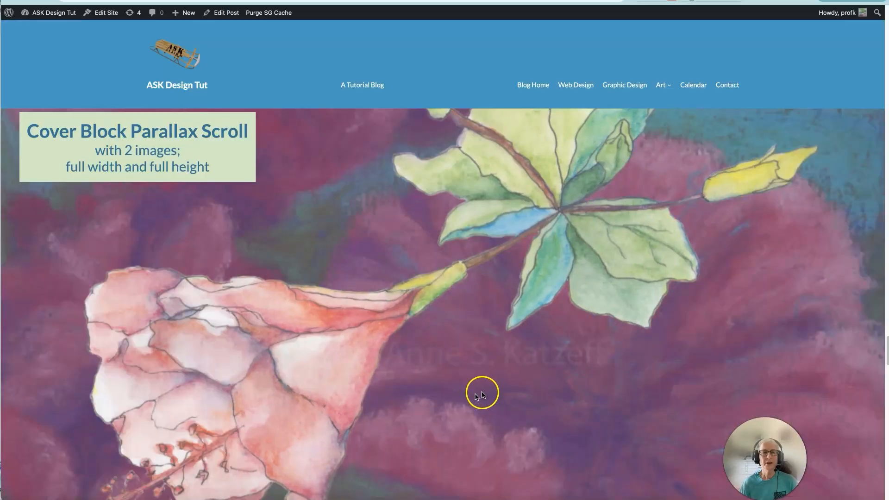
# - Examine on the front-end page how the two-image cover and its grouped text scroll against the fixed flower image
pyautogui.scroll(-1, 484, 394)
pyautogui.scroll(1, 487, 394)
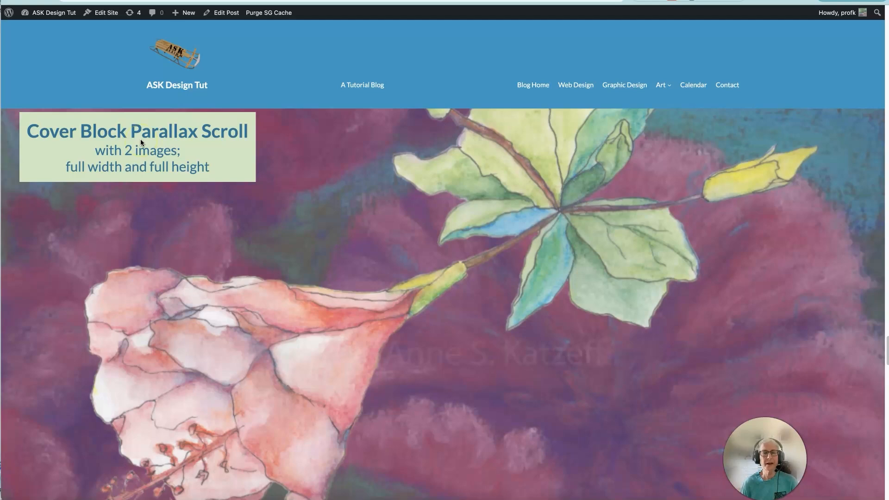
pyautogui.scroll(-1, 238, 238)
pyautogui.scroll(3, 237, 239)
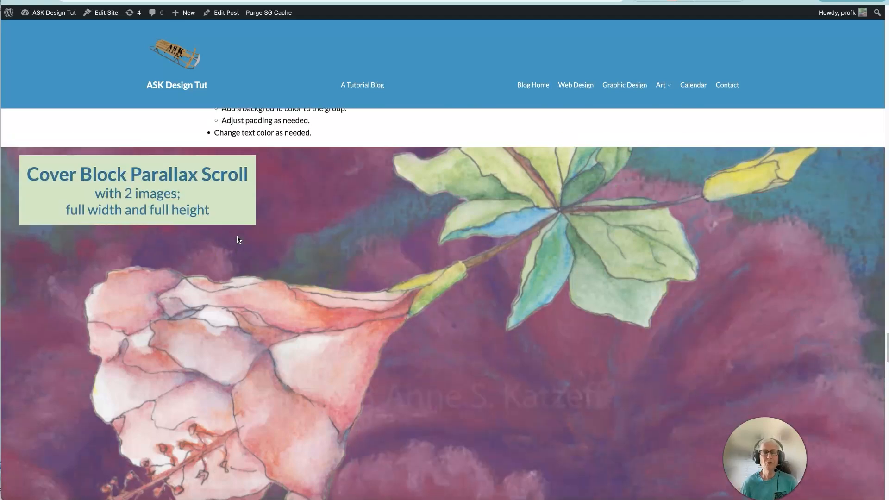
pyautogui.scroll(-1, 237, 239)
pyautogui.scroll(-3, 274, 241)
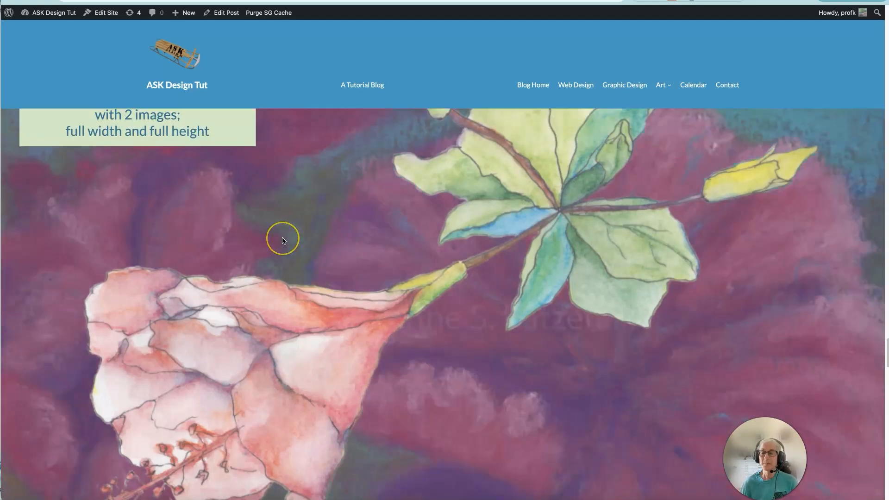
pyautogui.scroll(-5, 281, 237)
pyautogui.scroll(5, 281, 237)
pyautogui.scroll(1, 540, 227)
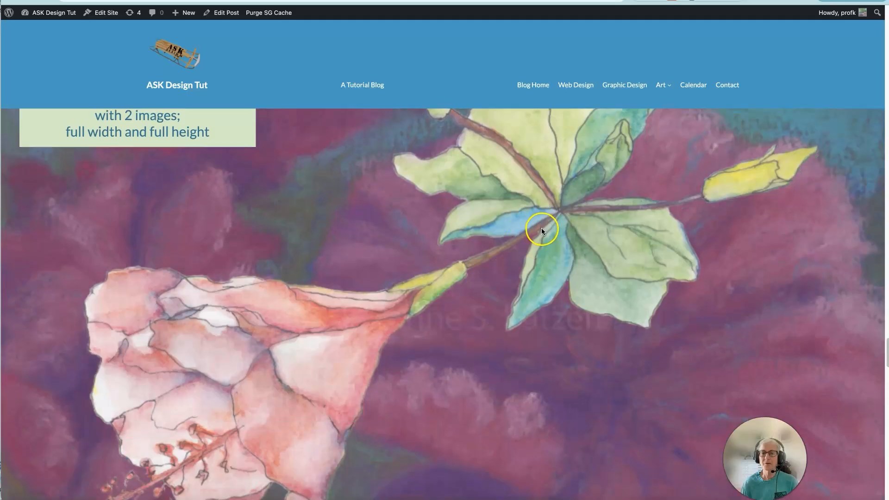
pyautogui.scroll(-2, 570, 276)
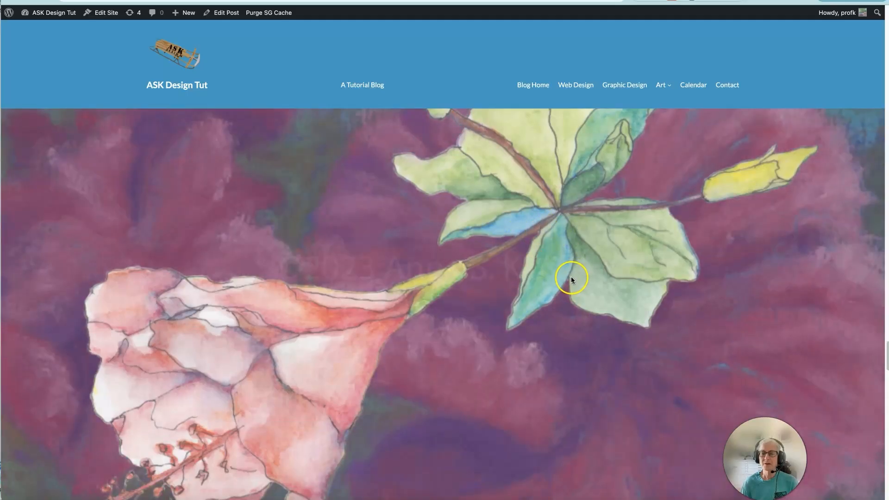
pyautogui.scroll(4, 570, 276)
pyautogui.scroll(-5, 573, 277)
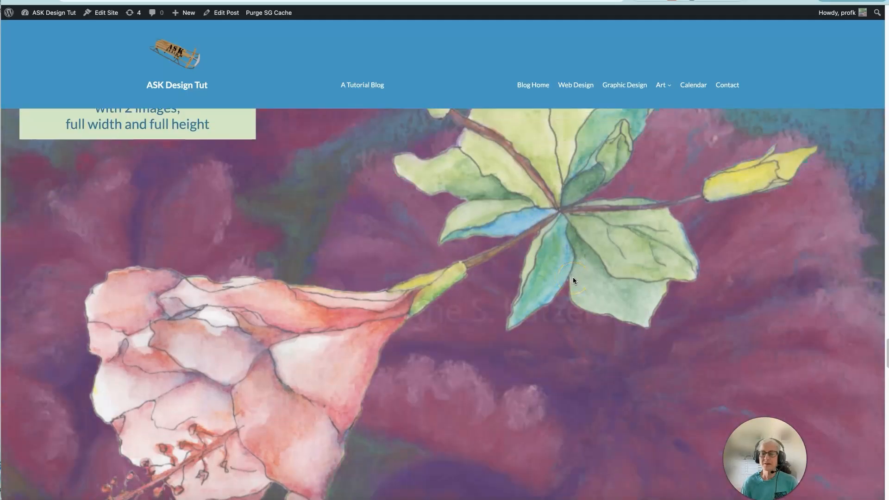
pyautogui.scroll(-6, 573, 279)
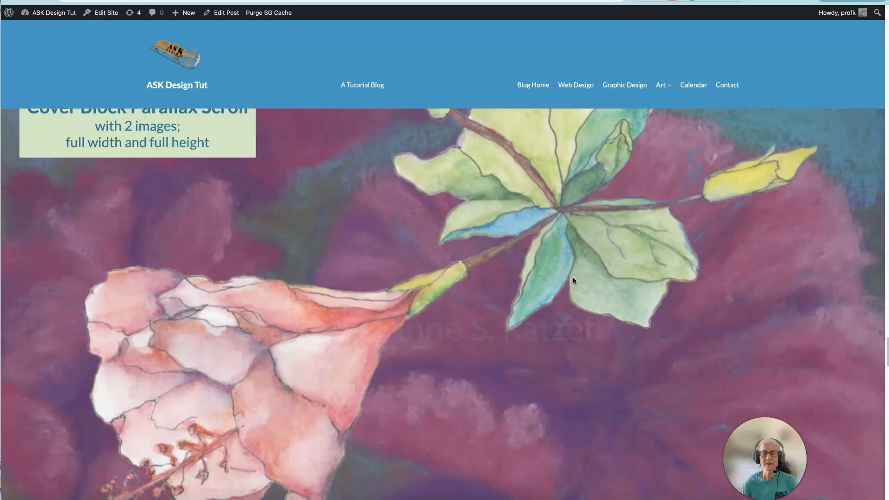
pyautogui.scroll(-1, 573, 279)
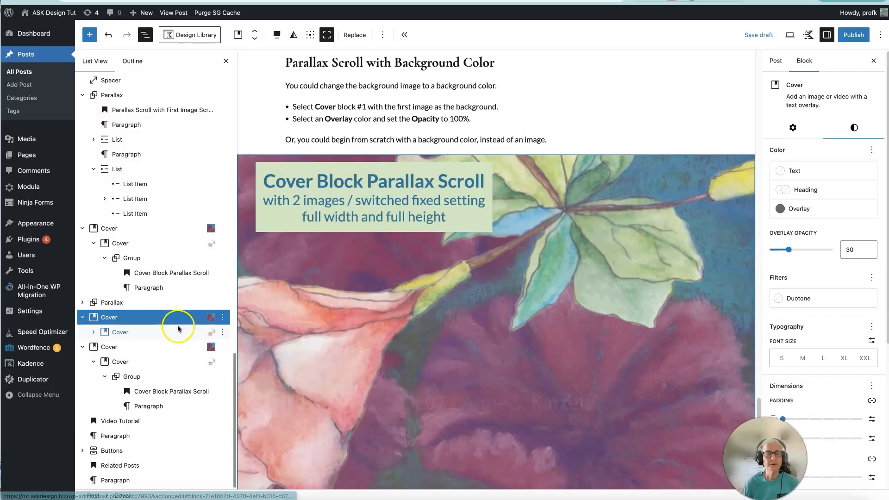
# - Give the outer cover below the "Parallax Scroll with Background Color" instructions a Links (#169AC2) overlay at 100% opacity
pyautogui.click(103, 319)
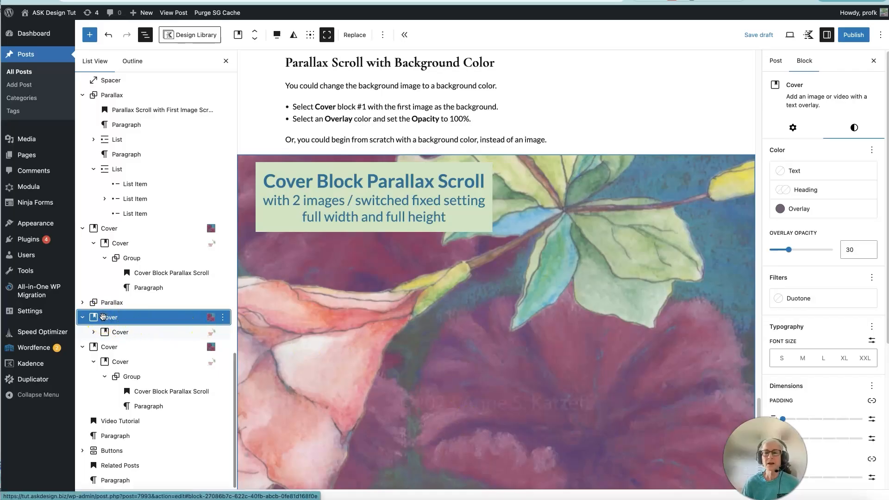
pyautogui.click(800, 210)
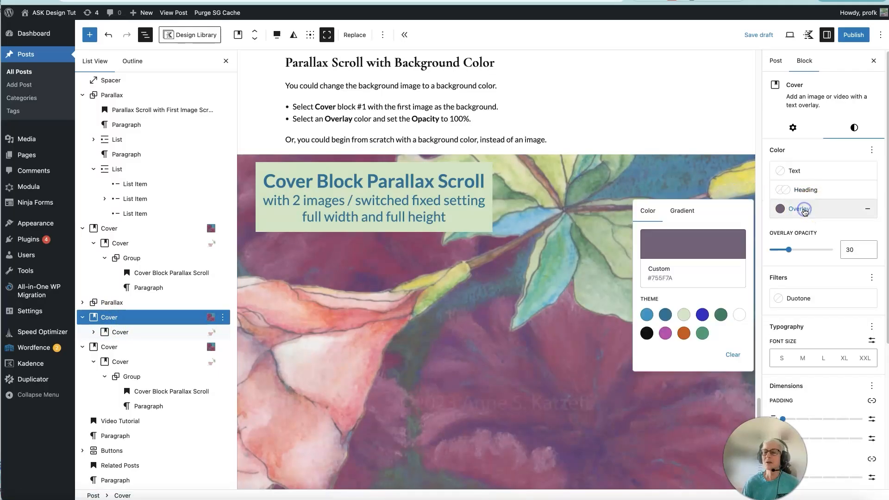
pyautogui.click(647, 316)
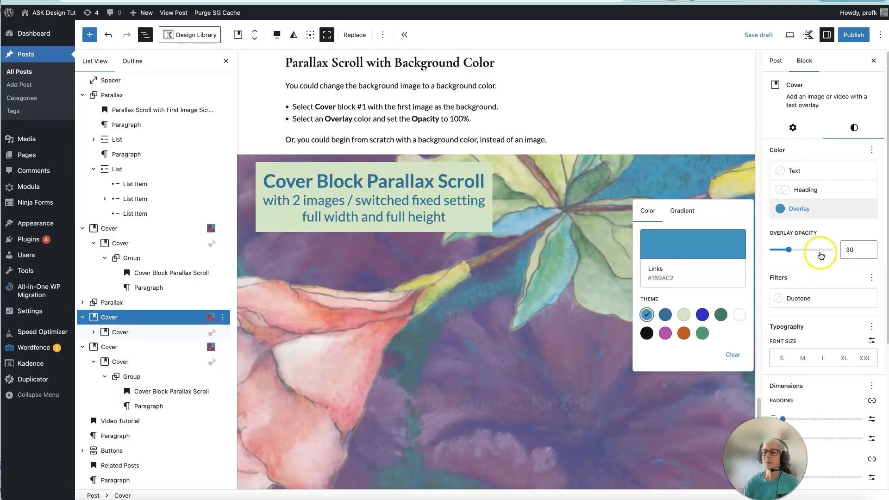
pyautogui.moveTo(789, 250); pyautogui.dragTo(885, 250)
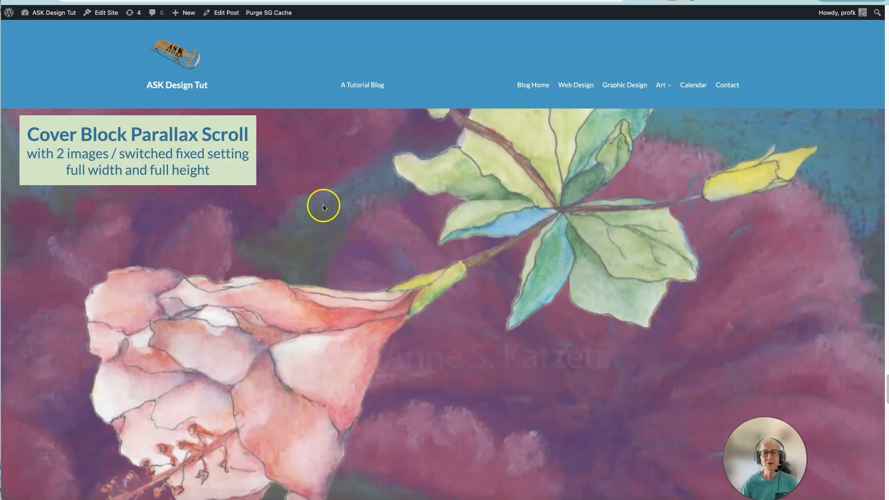
# - Compare on the front-end page the scrolling of the switched-fixed-setting cover with the image-and-background-color cover below it
pyautogui.scroll(-1, 261, 190)
pyautogui.scroll(-5, 343, 236)
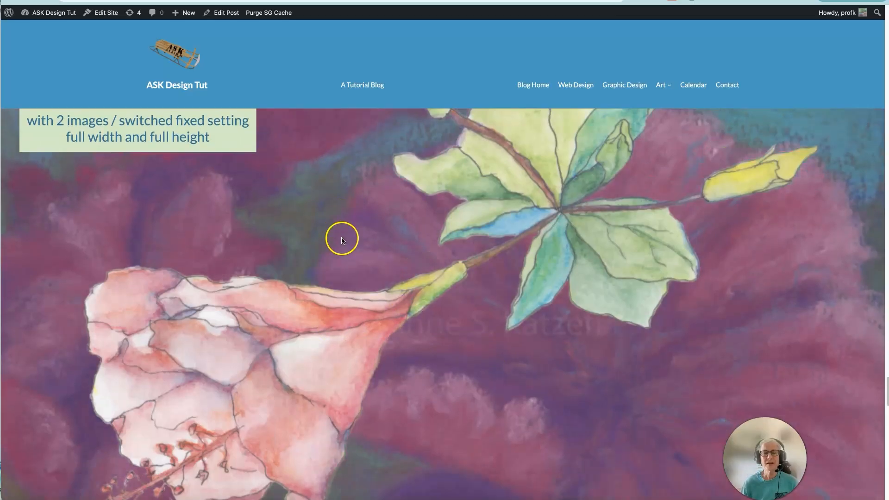
pyautogui.scroll(-6, 378, 256)
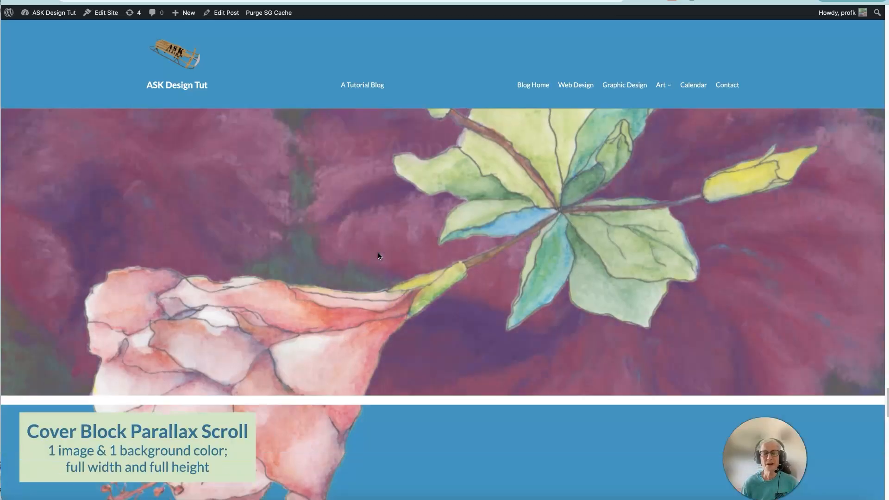
pyautogui.scroll(-5, 378, 256)
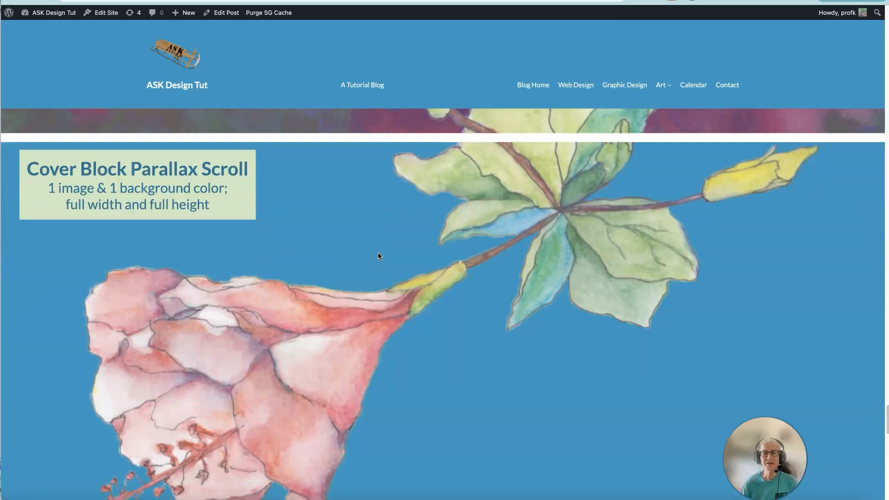
pyautogui.scroll(-1, 377, 253)
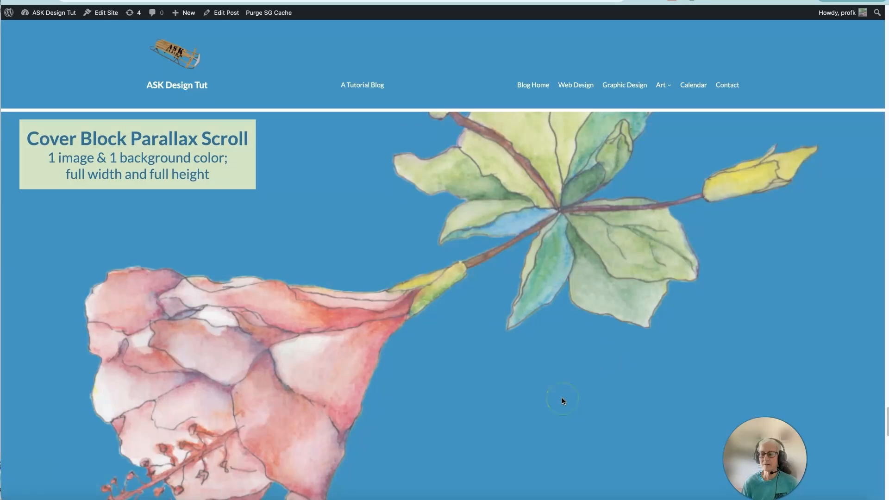
pyautogui.click(545, 387)
pyautogui.scroll(-2, 492, 377)
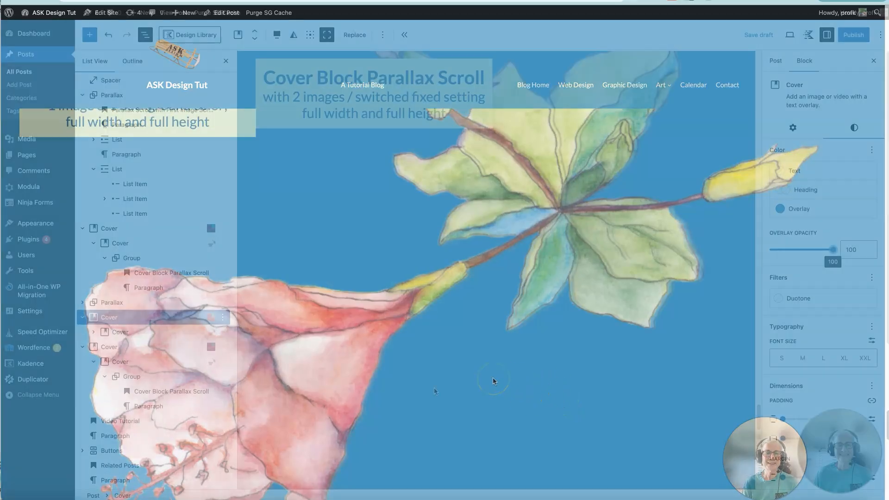